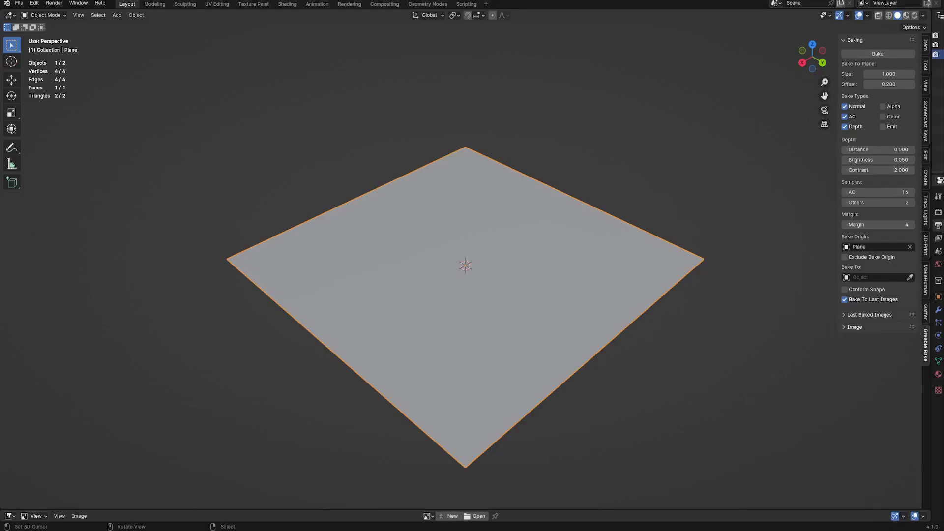
- Look over the Last Baked Images slots and the Image settings of the Greeble Bake add-on
{"action": "key", "text": "shift"}
{"action": "left_click", "coordinate": [869, 315]}
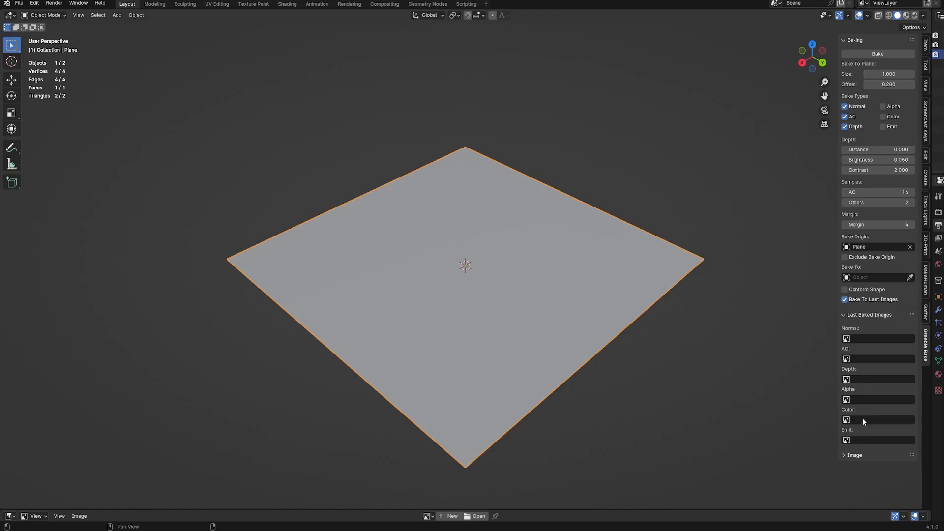
{"action": "left_click", "coordinate": [866, 455]}
{"action": "left_click", "coordinate": [863, 317]}
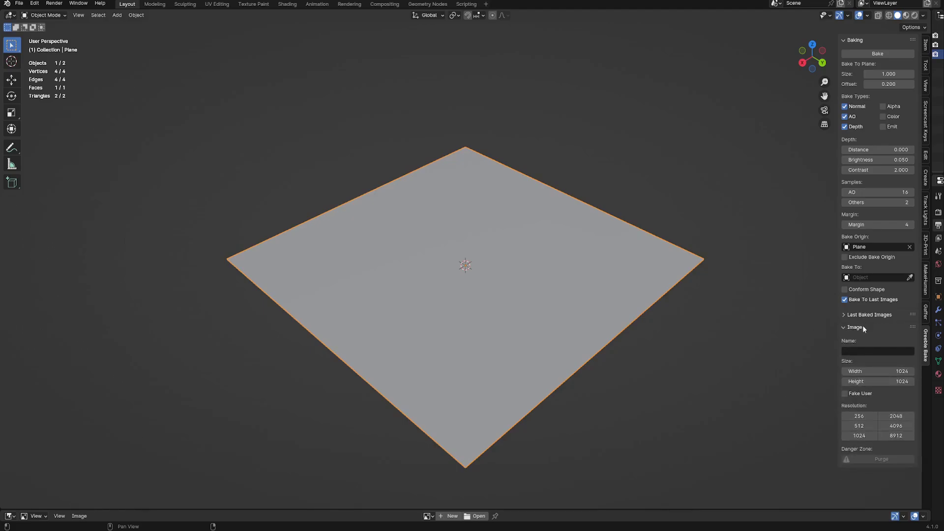
{"action": "left_click", "coordinate": [862, 328]}
- Subdivide the plane's mesh twice into a 4 by 4 grid of faces
{"action": "key", "text": "Tab"}
{"action": "right_click", "coordinate": [519, 220]}
{"action": "left_click", "coordinate": [521, 220]}
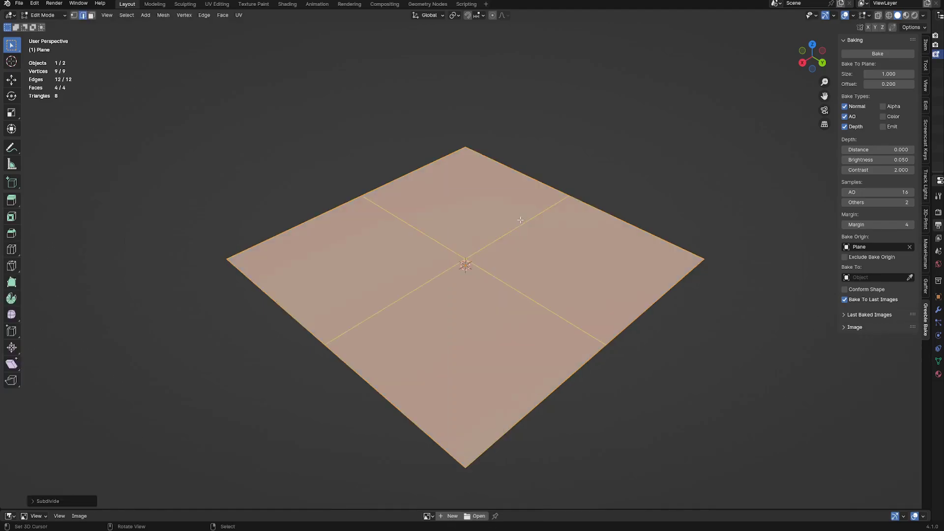
{"action": "right_click", "coordinate": [520, 219]}
{"action": "left_click", "coordinate": [520, 220]}
- Inset all the grid faces individually by about 0.058 m and extrude them upward along their normals
{"action": "key", "text": "i"}
{"action": "key", "text": "i"}
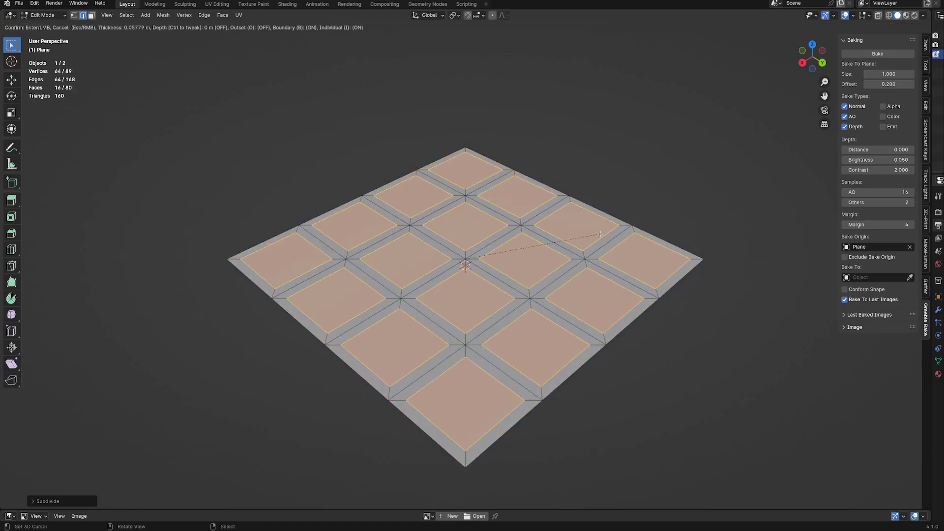
{"action": "left_click", "coordinate": [600, 235]}
{"action": "key", "text": "alt+e"}
{"action": "left_click", "coordinate": [600, 236]}
{"action": "left_click", "coordinate": [601, 225]}
- Inset the raised top faces individually, extrude them inward along their normals as recesses, and return to Object Mode
{"action": "key", "text": "i"}
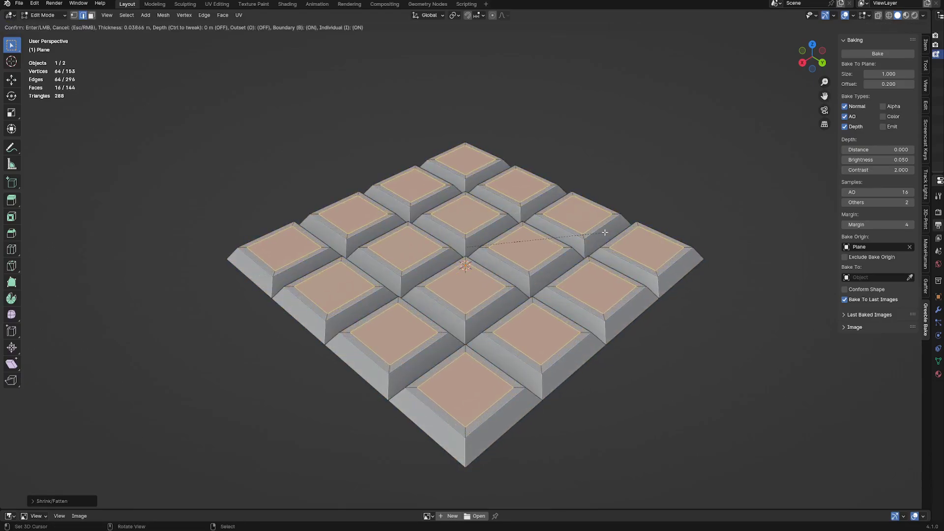
{"action": "key", "text": "i"}
{"action": "left_click", "coordinate": [595, 232]}
{"action": "key", "text": "alt+e"}
{"action": "left_click", "coordinate": [597, 241]}
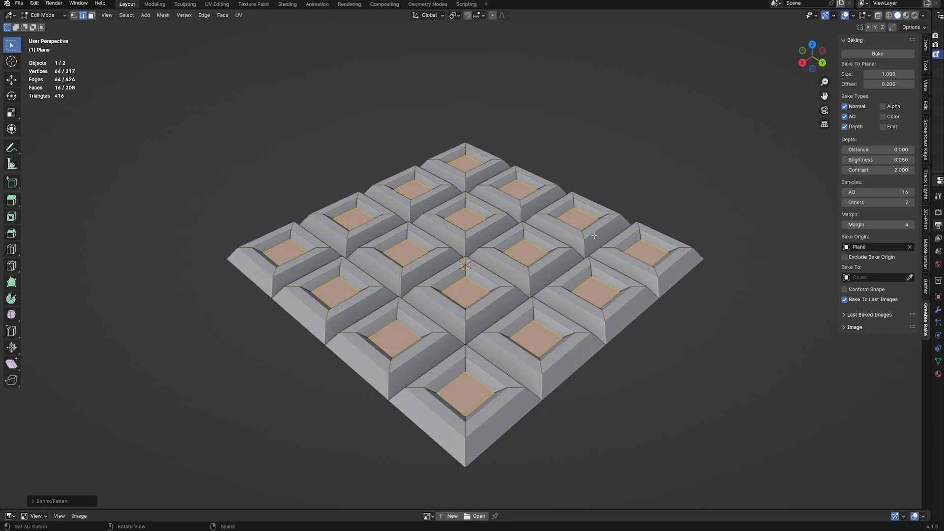
{"action": "key", "text": "Tab"}
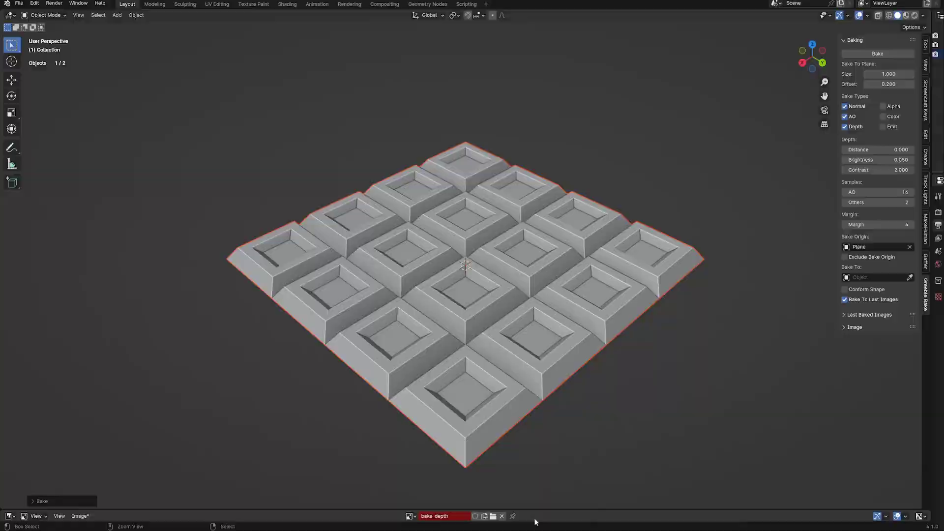
- Maximize the image editor and examine the baked depth, normal and AO maps of the tiled plane
{"action": "key", "text": "ctrl+space"}
{"action": "scroll", "coordinate": [422, 281], "scroll_direction": "down", "scroll_amount": 2}
{"action": "left_click", "coordinate": [415, 16]}
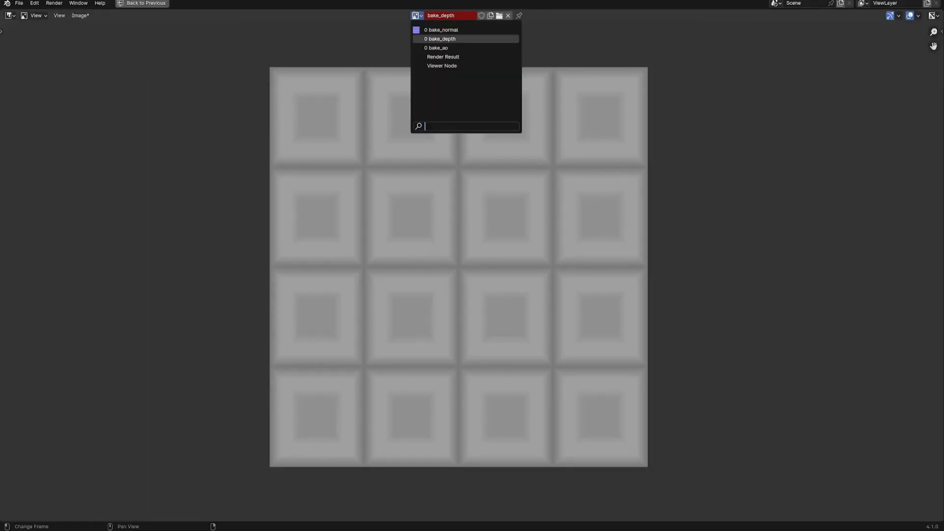
{"action": "left_click", "coordinate": [418, 28]}
{"action": "left_click", "coordinate": [417, 16]}
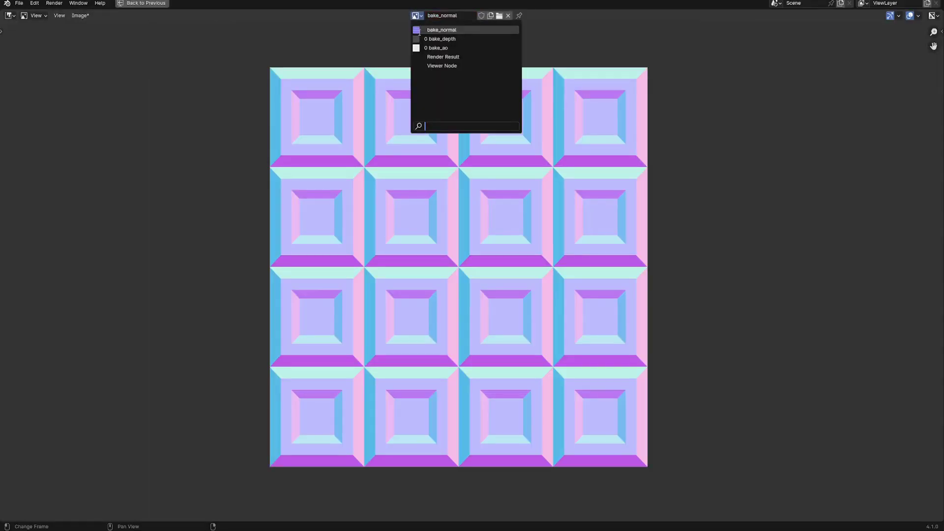
{"action": "left_click", "coordinate": [420, 46]}
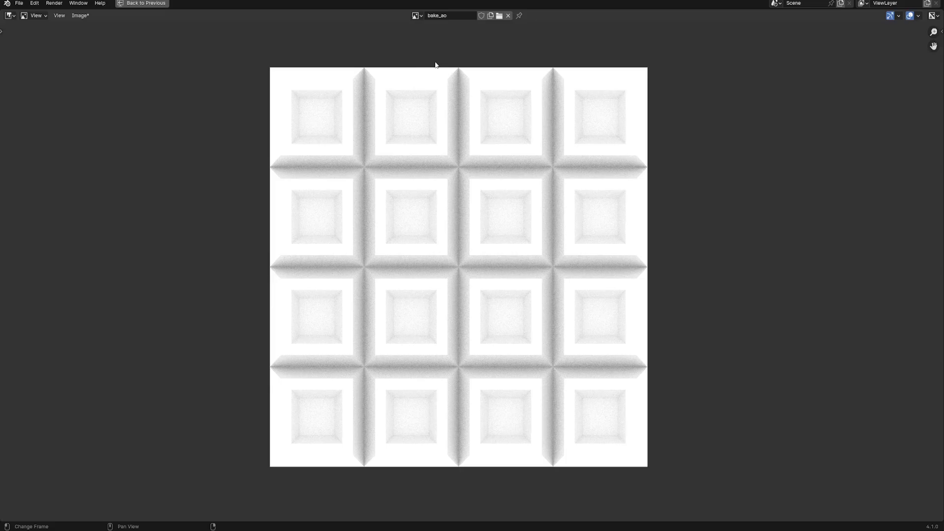
- Bake the maps of the plane with round studs and display its bake_normal image
{"action": "left_click", "coordinate": [880, 55]}
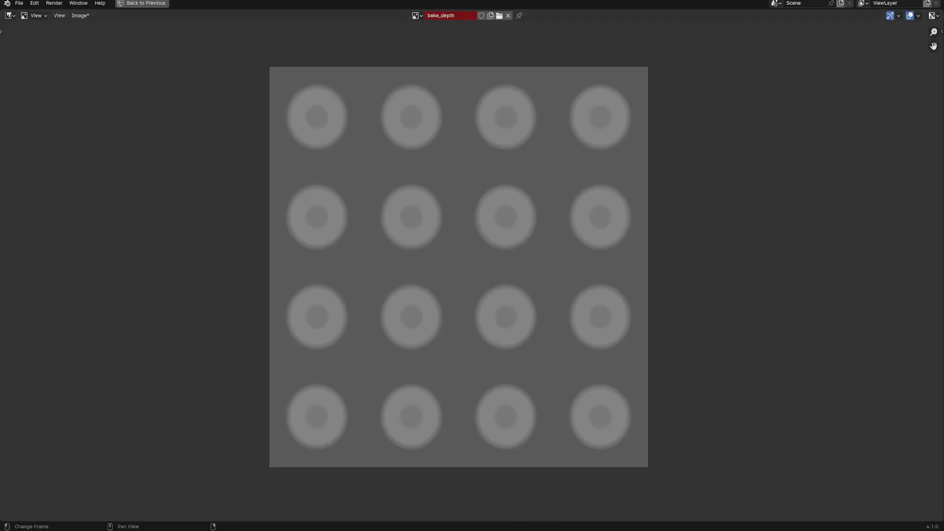
{"action": "left_click", "coordinate": [416, 16]}
{"action": "left_click", "coordinate": [441, 30]}
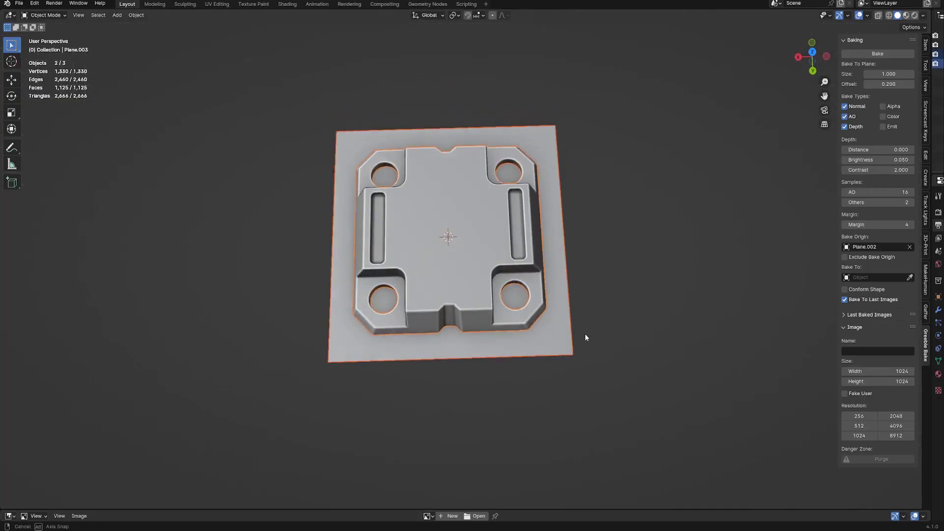
- View the baked normal map of the notched plate and the baked AO map of the detailed panel
{"action": "middle_click_drag", "start_coordinate": [585, 337], "coordinate": [590, 329]}
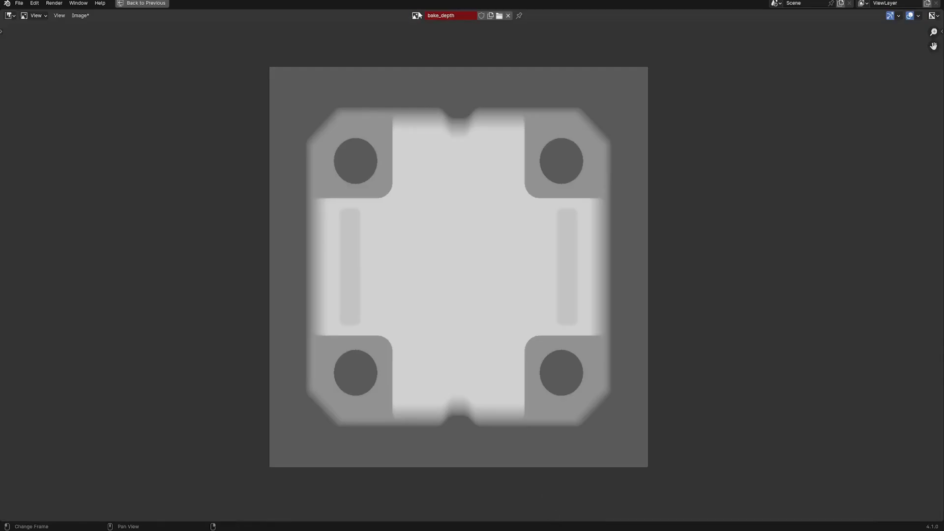
{"action": "left_click", "coordinate": [419, 15]}
{"action": "left_click", "coordinate": [441, 30]}
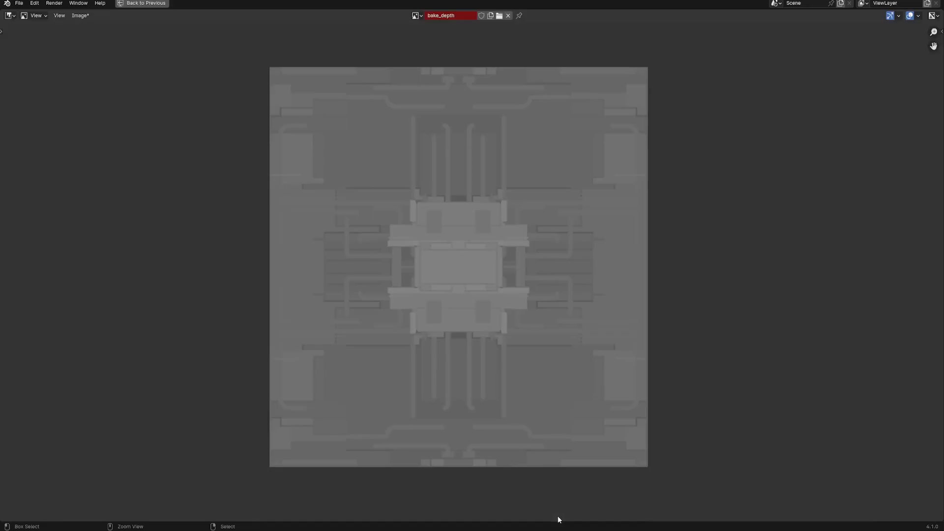
{"action": "left_click", "coordinate": [416, 15]}
{"action": "left_click", "coordinate": [418, 47]}
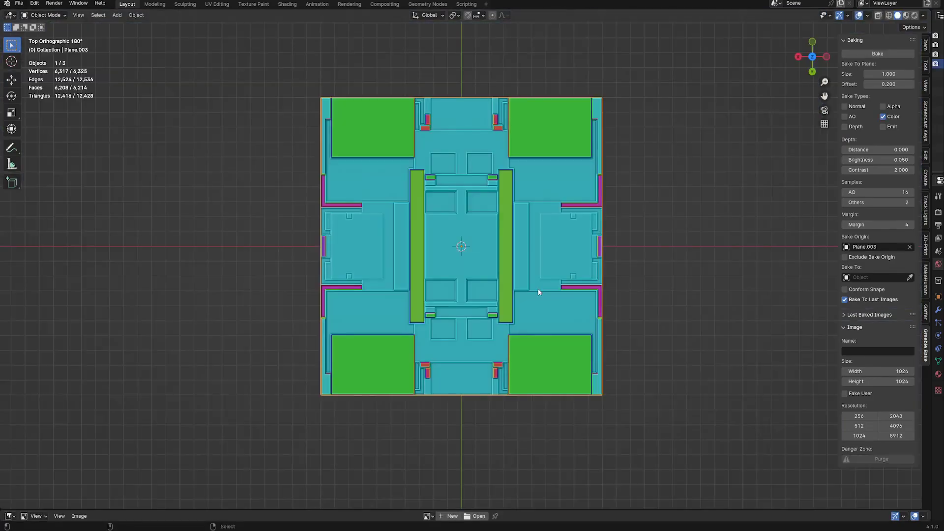
- Bake the color map of the detailed panel and view the baked color and emission maps maximized
{"action": "left_click", "coordinate": [870, 53]}
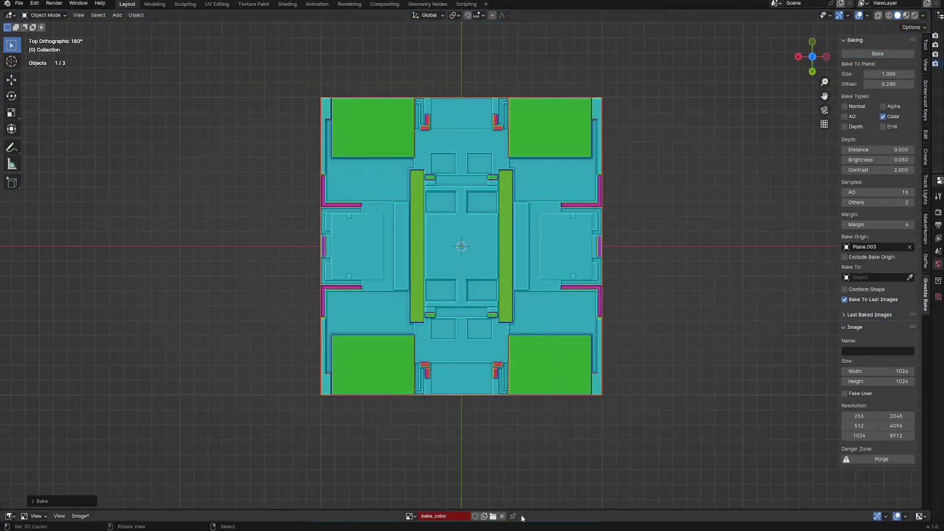
{"action": "key", "text": "ctrl+space"}
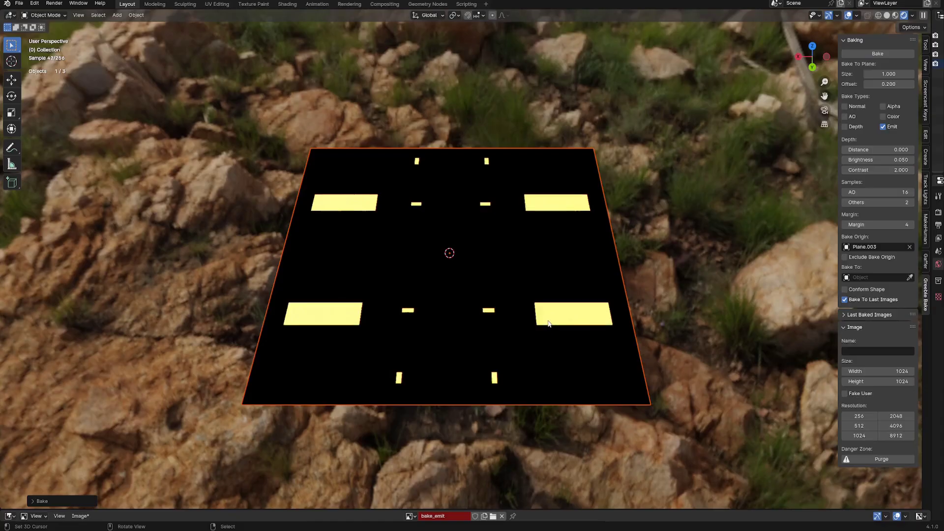
{"action": "key", "text": "ctrl+space"}
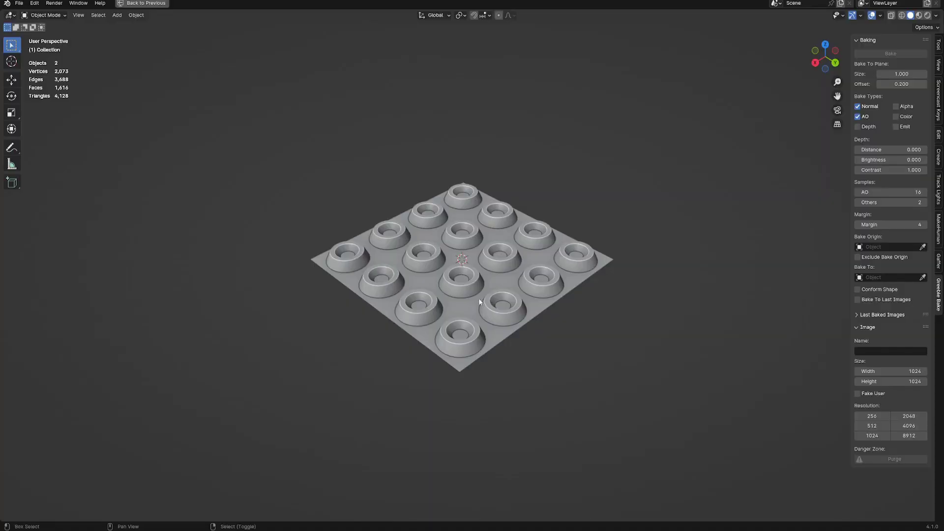
- Add a plane, raise it along Z above the round studs, and apply Shrink/Fatten to its face
{"action": "key", "text": "shift+a"}
{"action": "mouse_move", "coordinate": [480, 255]}
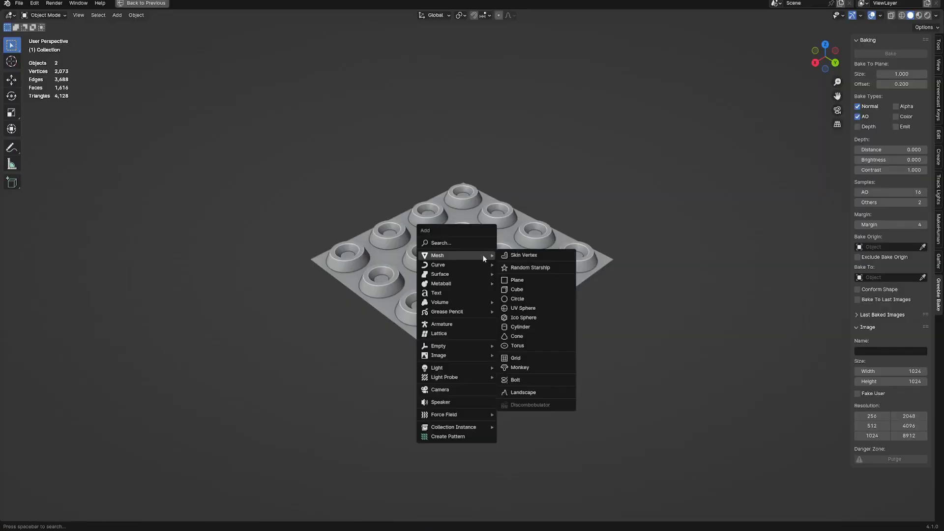
{"action": "left_click", "coordinate": [534, 281]}
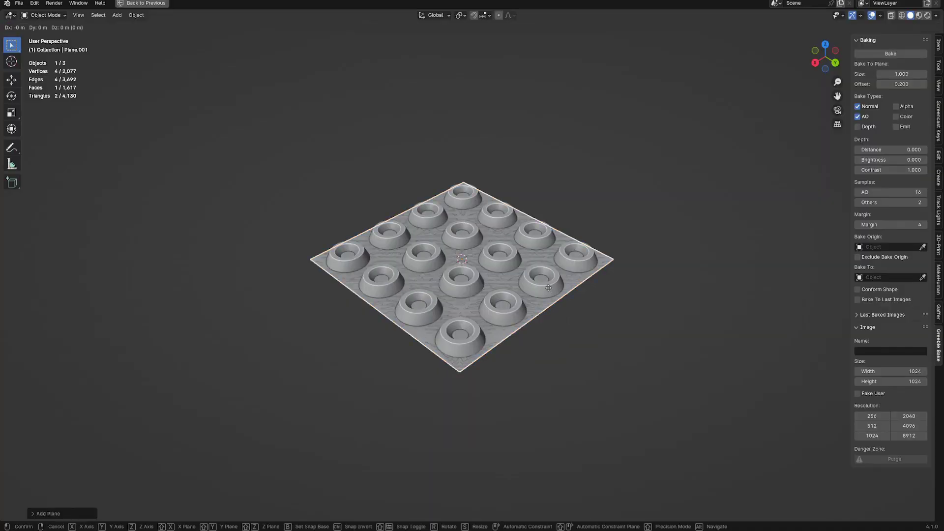
{"action": "key", "text": "g"}
{"action": "key", "text": "z"}
{"action": "left_click", "coordinate": [545, 292]}
{"action": "middle_click_drag", "start_coordinate": [544, 291], "coordinate": [544, 316]}
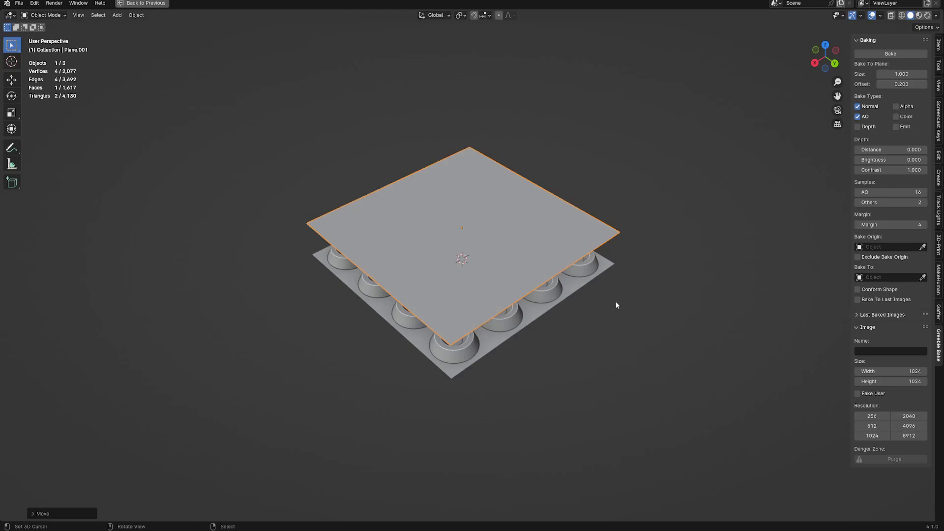
{"action": "key", "text": "Tab"}
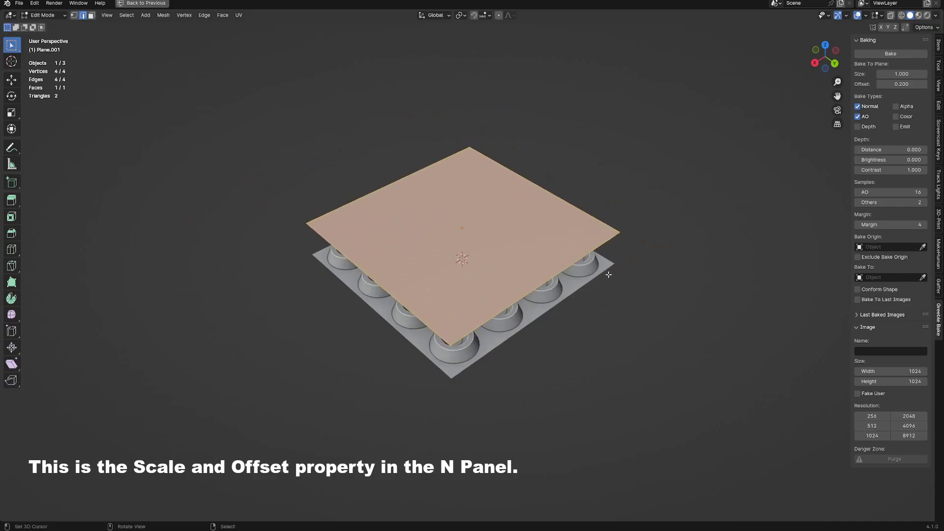
{"action": "key", "text": "alt+s"}
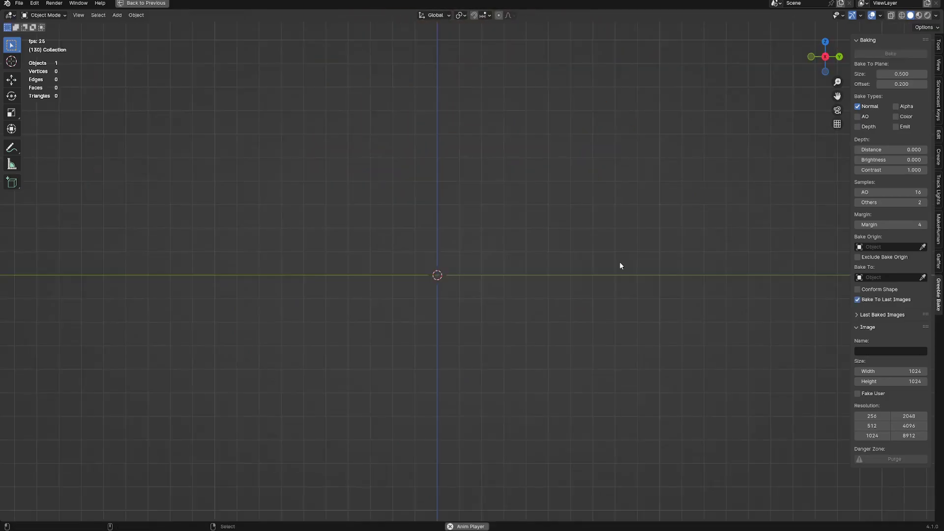
- Add a Suzanne monkey mesh and rotate it so that its face points upward
{"action": "key", "text": "shift+a"}
{"action": "left_click", "coordinate": [661, 375]}
{"action": "key", "text": "Tab"}
{"action": "key", "text": "r"}
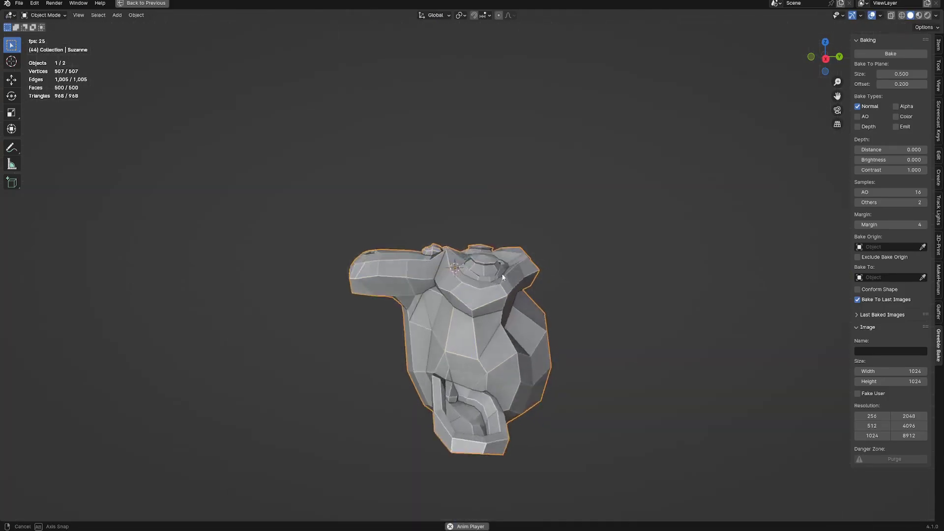
{"action": "middle_click_drag", "start_coordinate": [502, 277], "coordinate": [541, 313]}
- Enable Conform Shape, pick Suzanne as the bake origin, and bake its normal map
{"action": "left_click", "coordinate": [892, 291]}
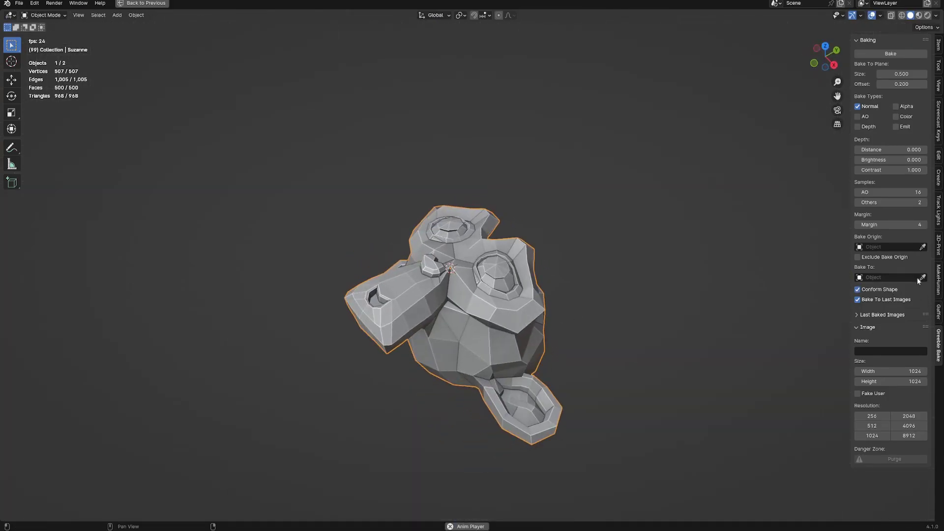
{"action": "left_click", "coordinate": [923, 247]}
{"action": "left_click", "coordinate": [514, 268]}
{"action": "left_click", "coordinate": [890, 54]}
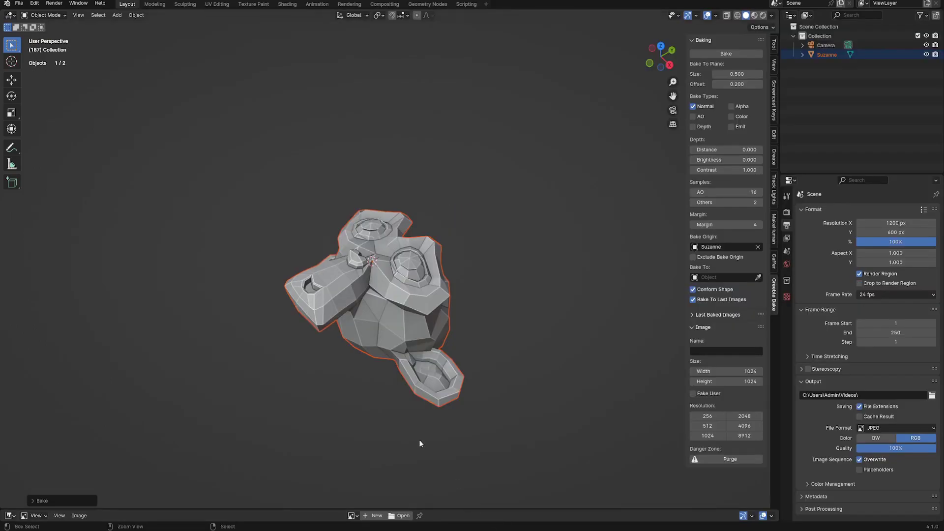
- Show the bake_normal image of Suzanne in the maximized image editor, and return to the full layout
{"action": "key", "text": "ctrl+space"}
{"action": "left_click", "coordinate": [432, 15]}
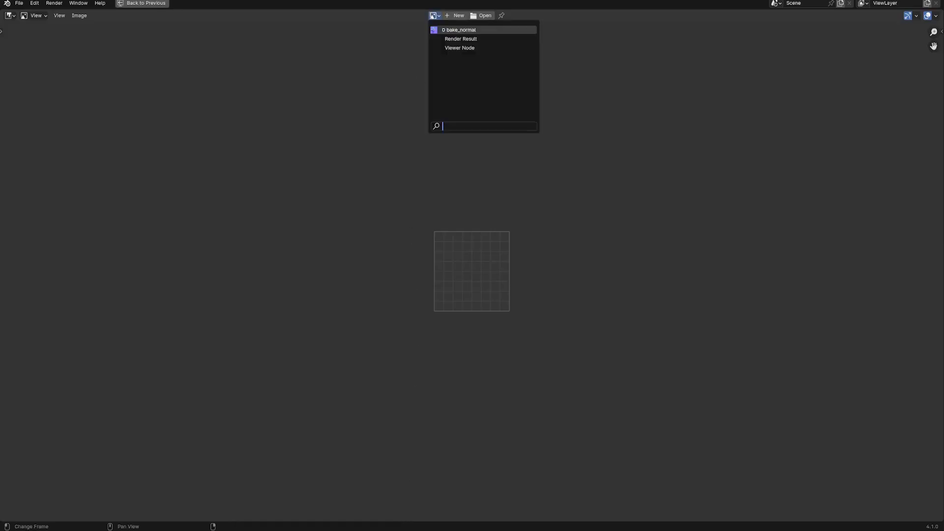
{"action": "left_click", "coordinate": [436, 29]}
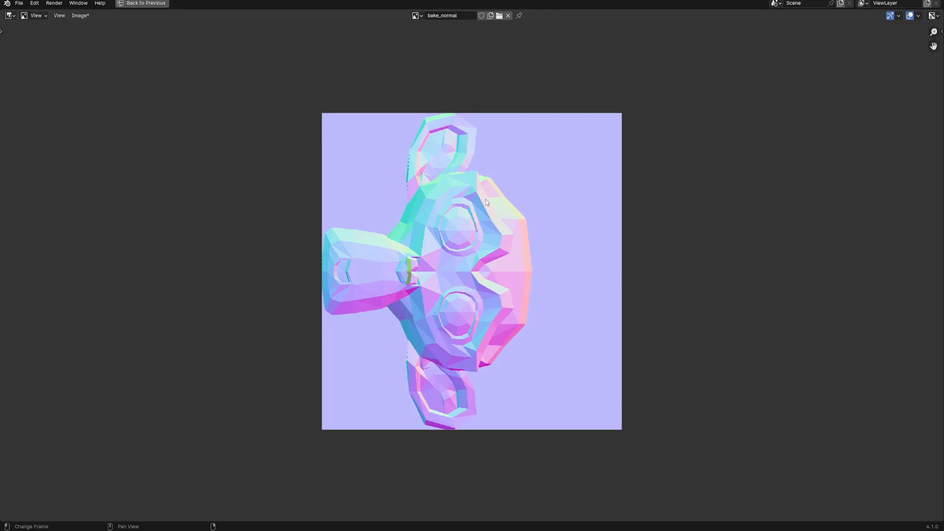
{"action": "key", "text": "ctrl+space"}
- View the baked normal map of the elongated tiled plane in the maximized image editor
{"action": "middle_click_drag", "start_coordinate": [547, 203], "coordinate": [549, 193]}
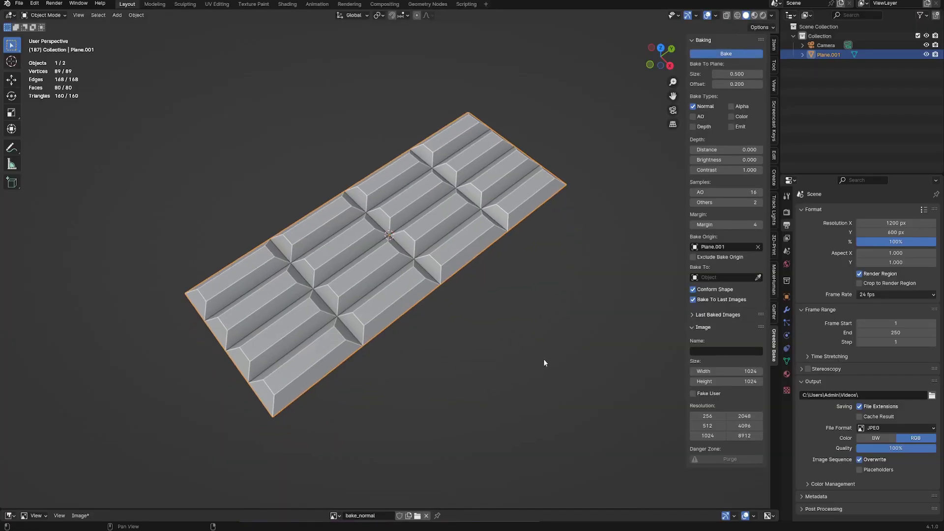
{"action": "key", "text": "ctrl+space"}
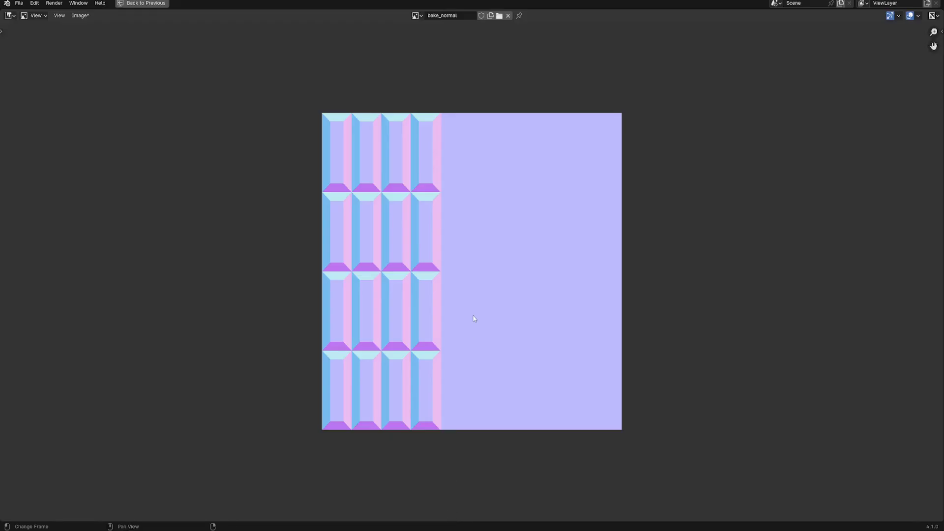
{"action": "key", "text": "ctrl+space"}
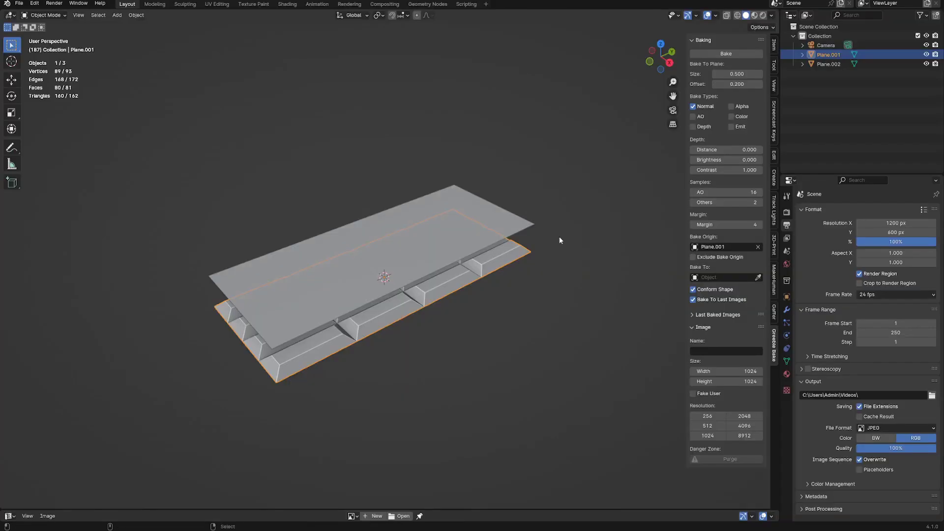
- Bake the normal map of Plane.001 onto Plane.002 and enlarge the image editor to show the whole image
{"action": "left_click", "coordinate": [708, 277]}
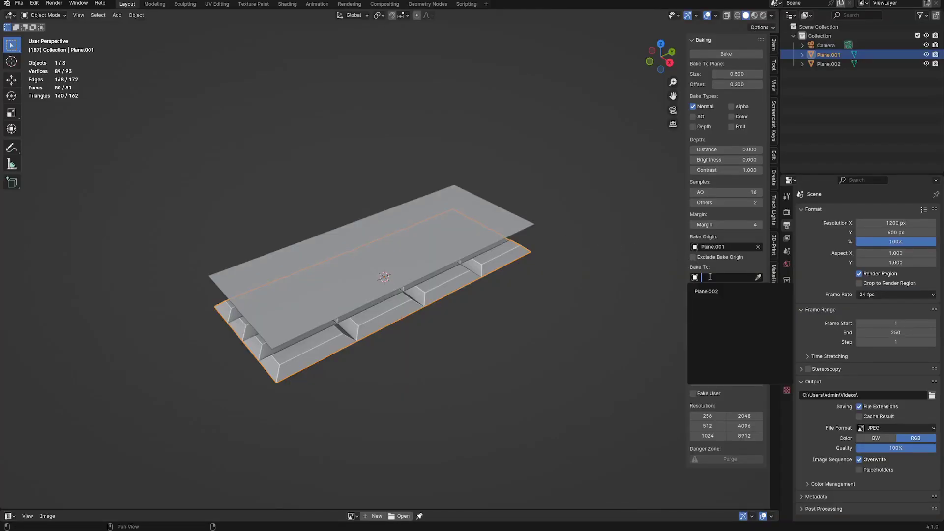
{"action": "left_click", "coordinate": [710, 292]}
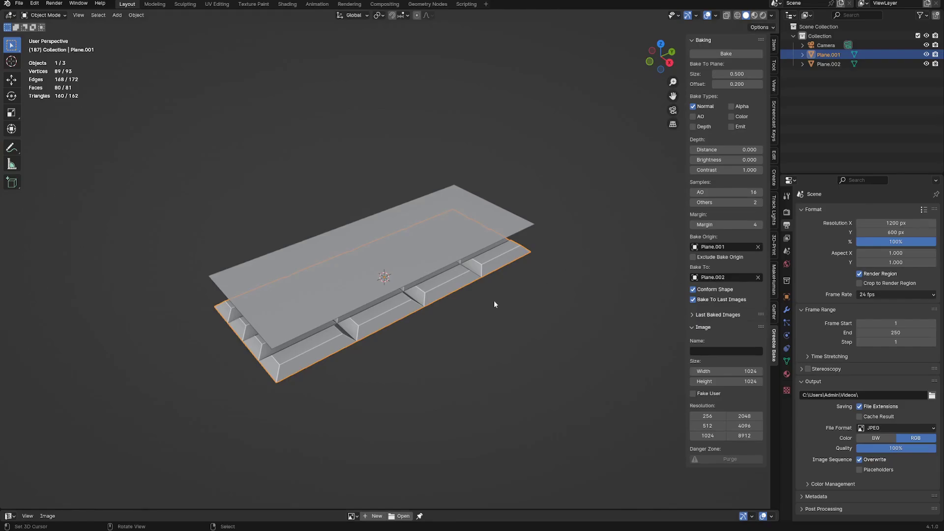
{"action": "left_click", "coordinate": [725, 55]}
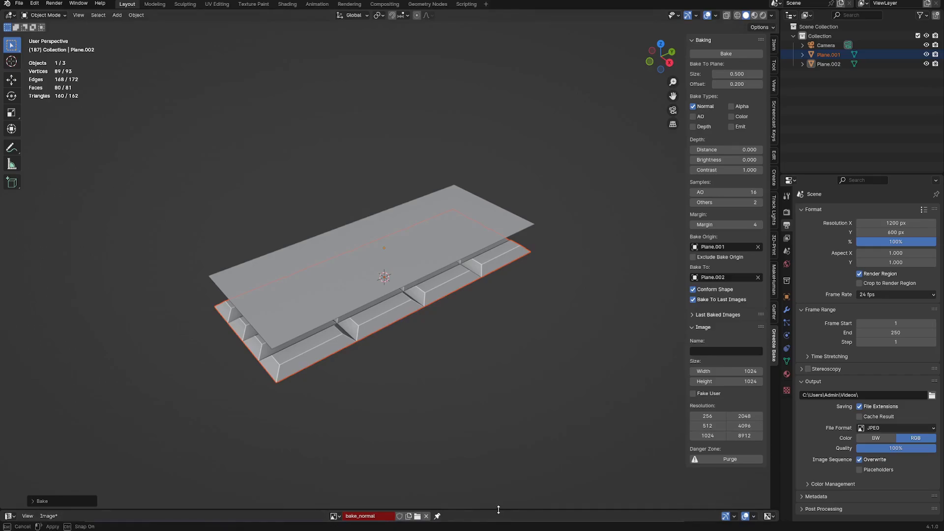
{"action": "left_click_drag", "start_coordinate": [497, 511], "coordinate": [521, 326]}
{"action": "scroll", "coordinate": [483, 396], "scroll_direction": "down", "scroll_amount": 8}
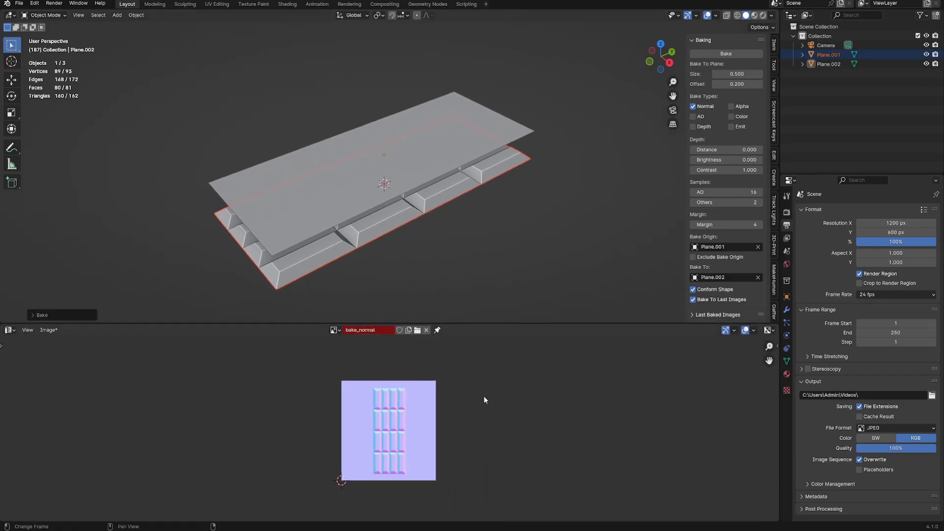
{"action": "left_click", "coordinate": [401, 171]}
{"action": "key", "text": "Tab"}
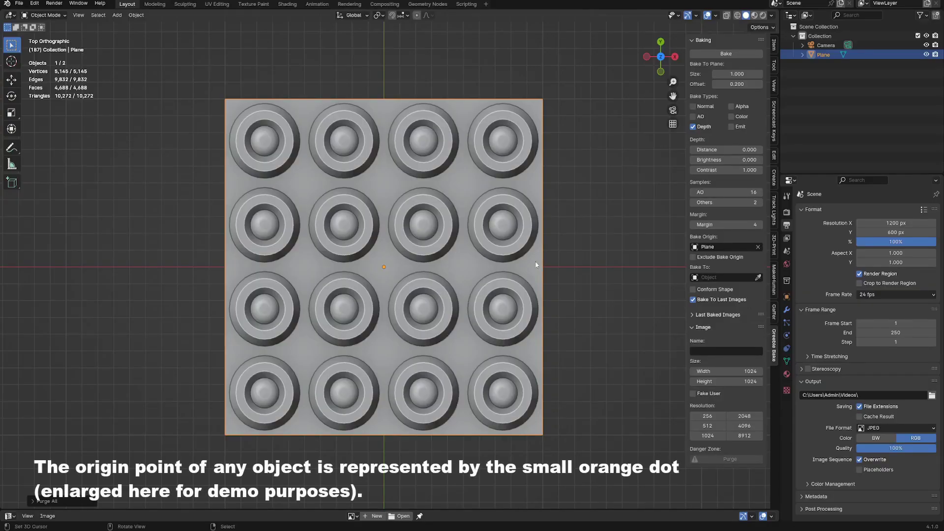
- Inspect the plane with the domed ring details and view its baked depth map in the maximized image editor
{"action": "scroll", "coordinate": [471, 286], "scroll_direction": "up", "scroll_amount": 2}
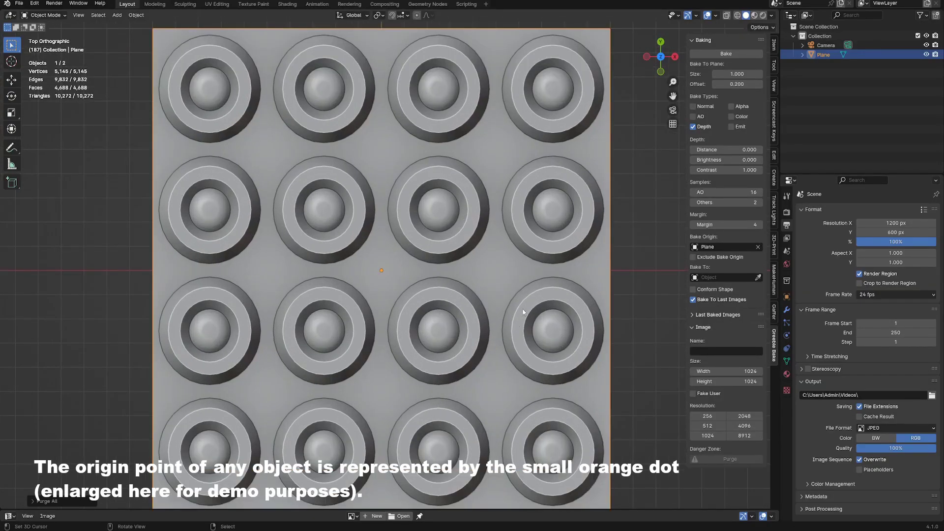
{"action": "scroll", "coordinate": [524, 308], "scroll_direction": "down", "scroll_amount": 2}
{"action": "middle_click_drag", "start_coordinate": [570, 329], "coordinate": [523, 278]}
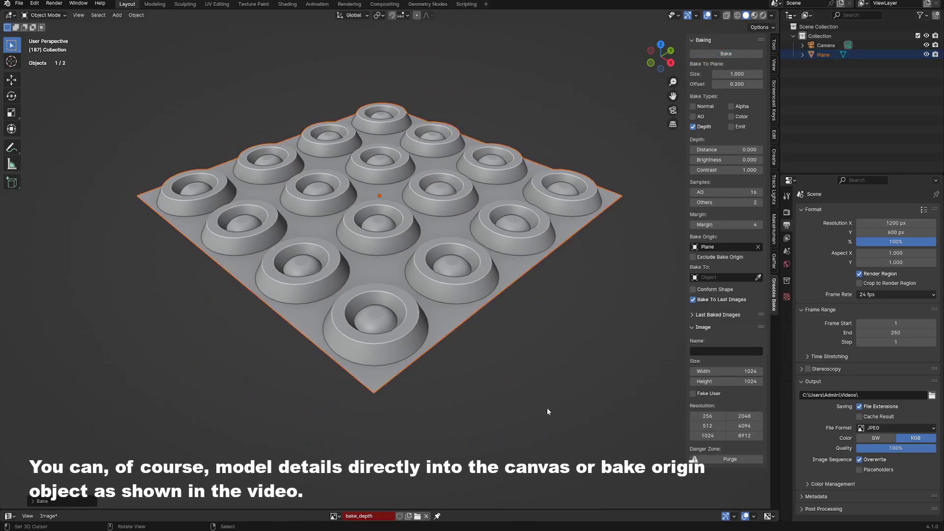
{"action": "key", "text": "ctrl+space"}
{"action": "scroll", "coordinate": [517, 359], "scroll_direction": "up", "scroll_amount": 1}
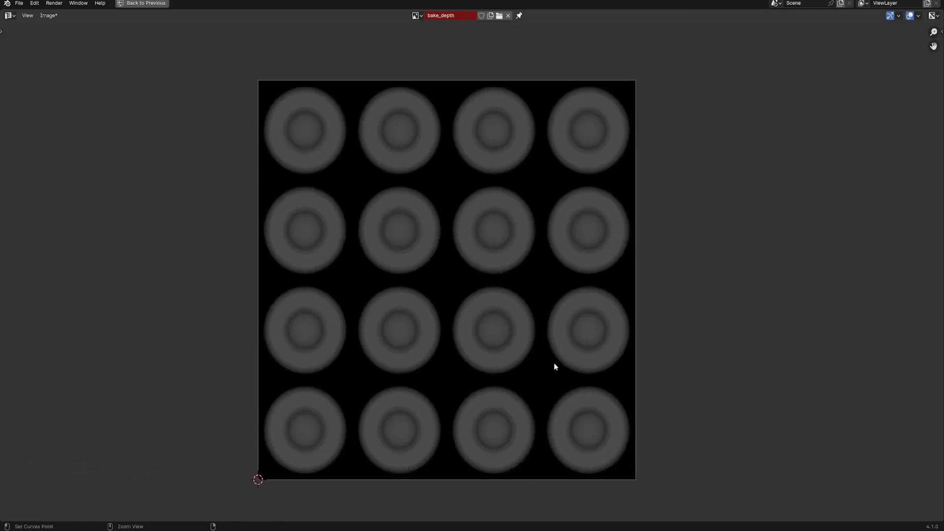
{"action": "key", "text": "ctrl+space"}
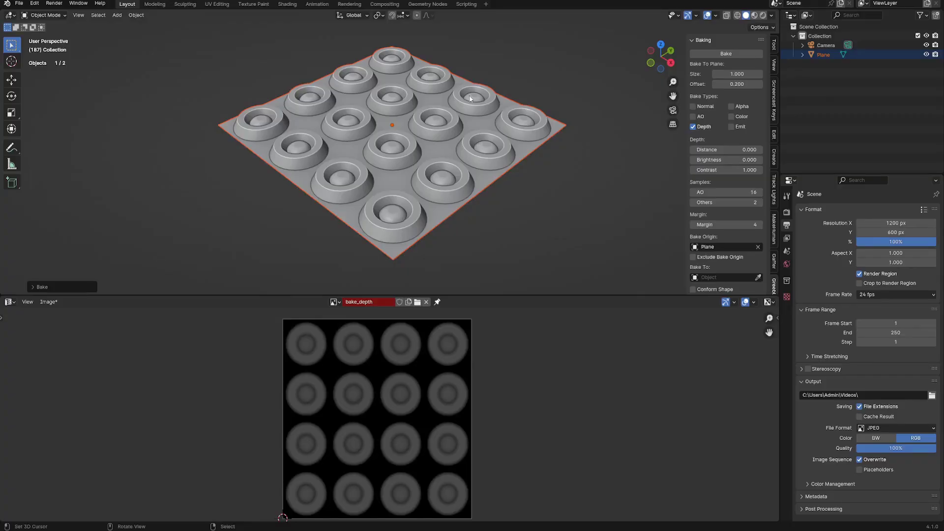
- Adjust the last bake's depth settings to distance 0.010, brightness 0.05 and contrast 2
{"action": "key", "text": "F9"}
{"action": "left_click", "coordinate": [550, 165]}
{"action": "type", "text": ".0"}
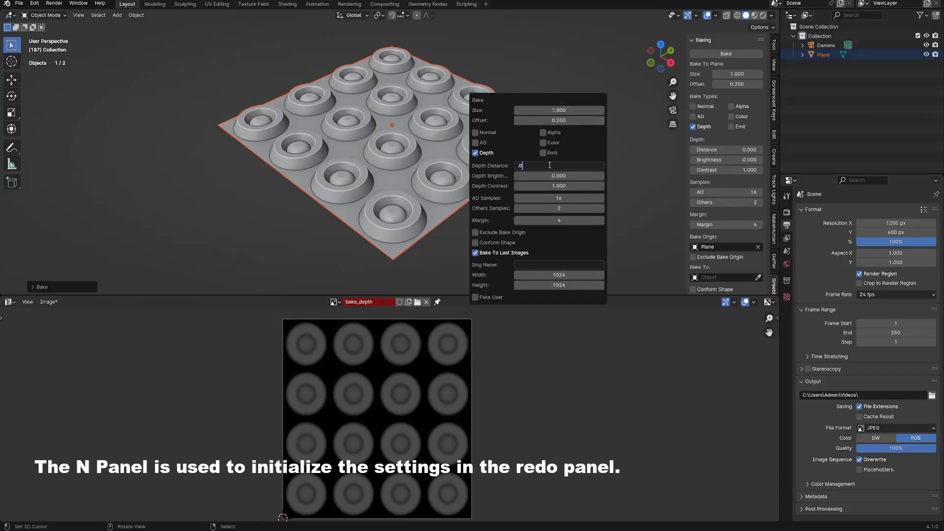
{"action": "type", "text": "10"}
{"action": "left_click", "coordinate": [557, 176]}
{"action": "type", "text": ".05"}
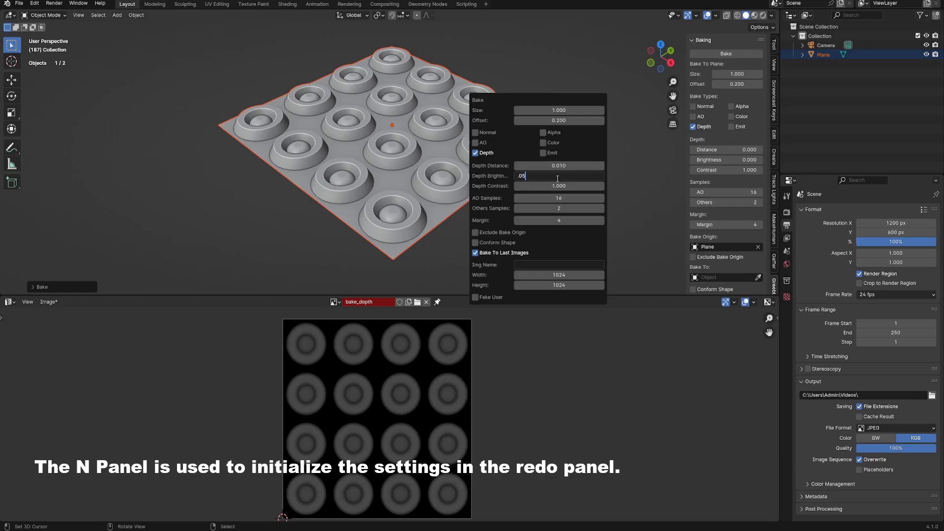
{"action": "key", "text": "Return"}
{"action": "left_click", "coordinate": [564, 184]}
{"action": "type", "text": "2"}
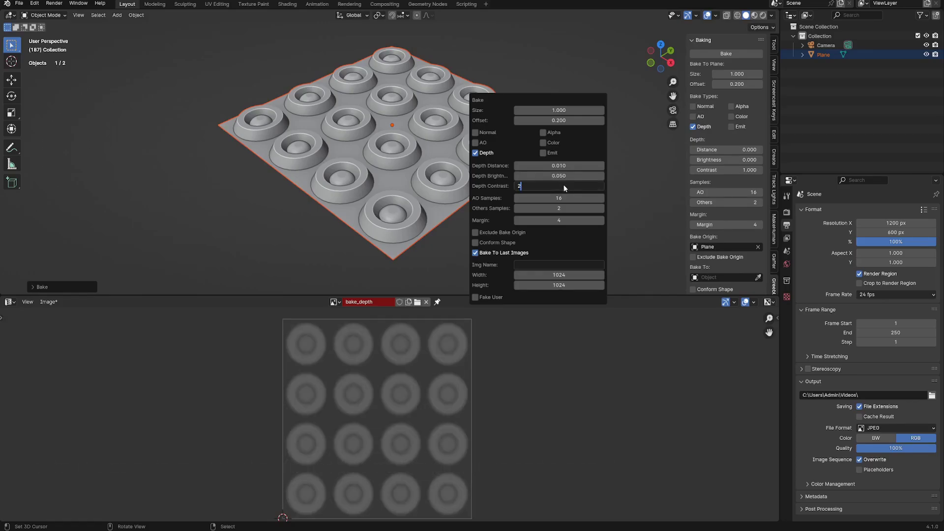
{"action": "key", "text": "Return"}
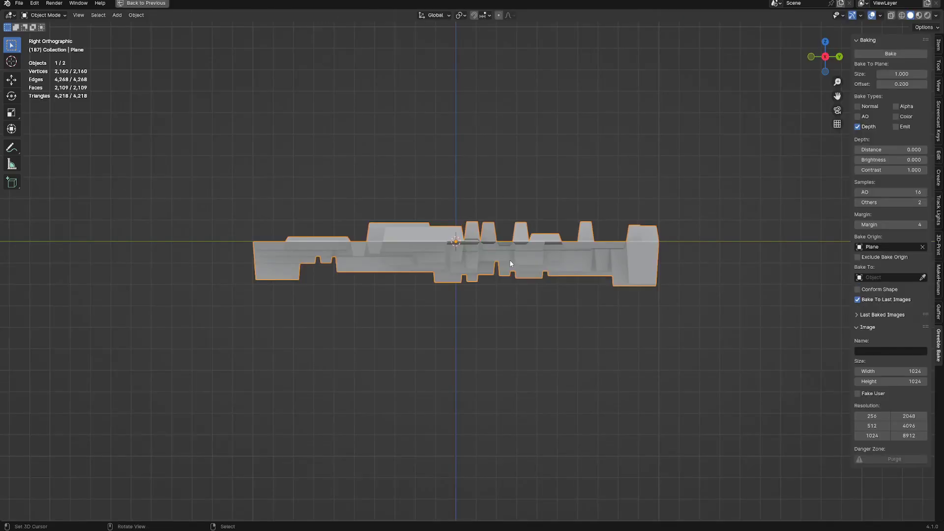
- Restore the full layout for the greebled panel and bake its depth map with a depth distance of -0.1
{"action": "middle_click_drag", "start_coordinate": [450, 211], "coordinate": [549, 299]}
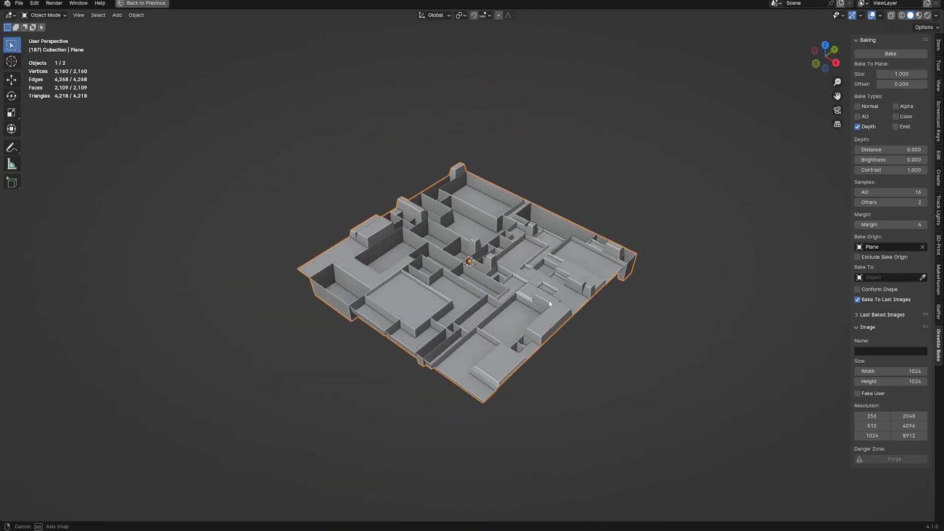
{"action": "key", "text": "ctrl+space"}
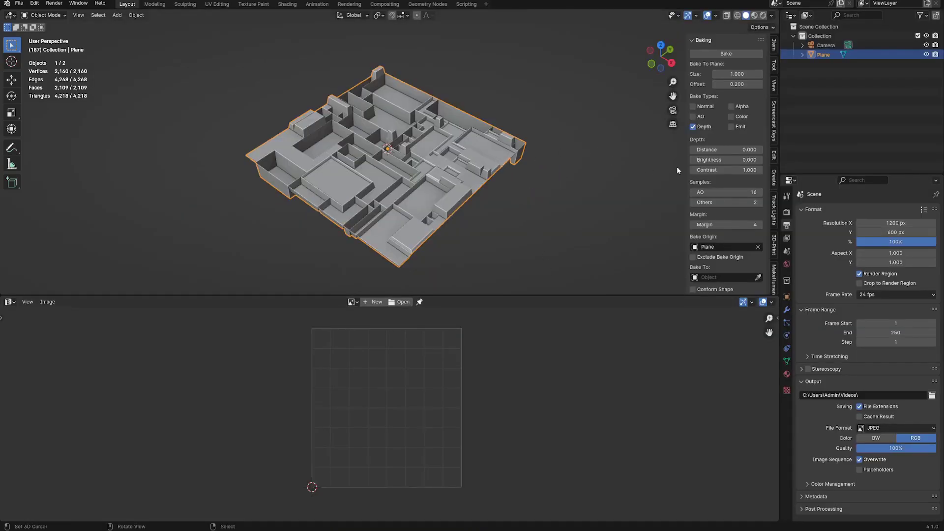
{"action": "left_click", "coordinate": [724, 149]}
{"action": "type", "text": "-1"}
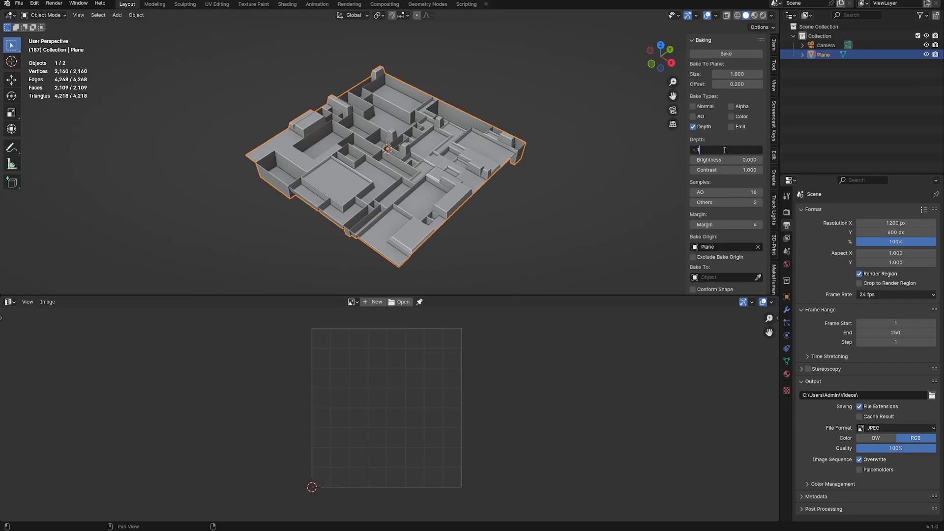
{"action": "key", "text": "Return"}
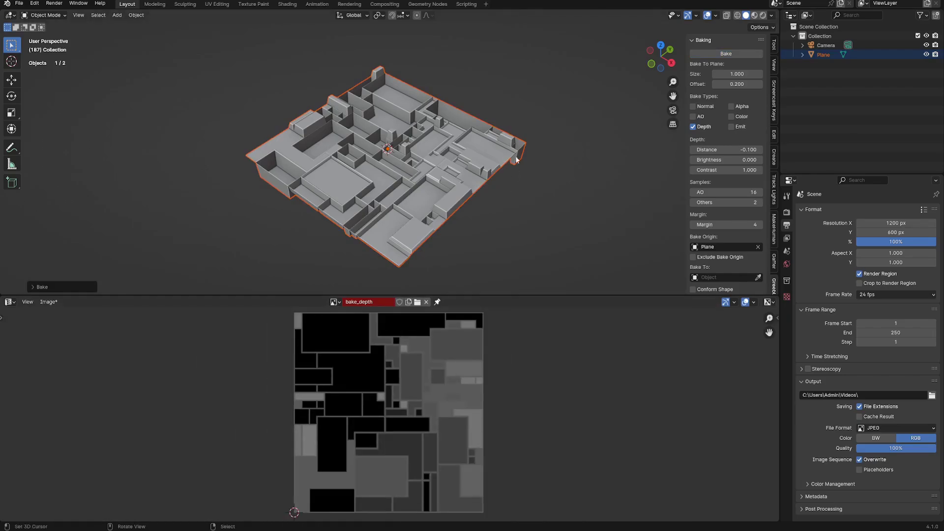
- Adjust the greebled panel's last bake to a depth distance of -0.2
{"action": "key", "text": "F9"}
{"action": "left_click", "coordinate": [602, 208]}
{"action": "type", "text": "-"}
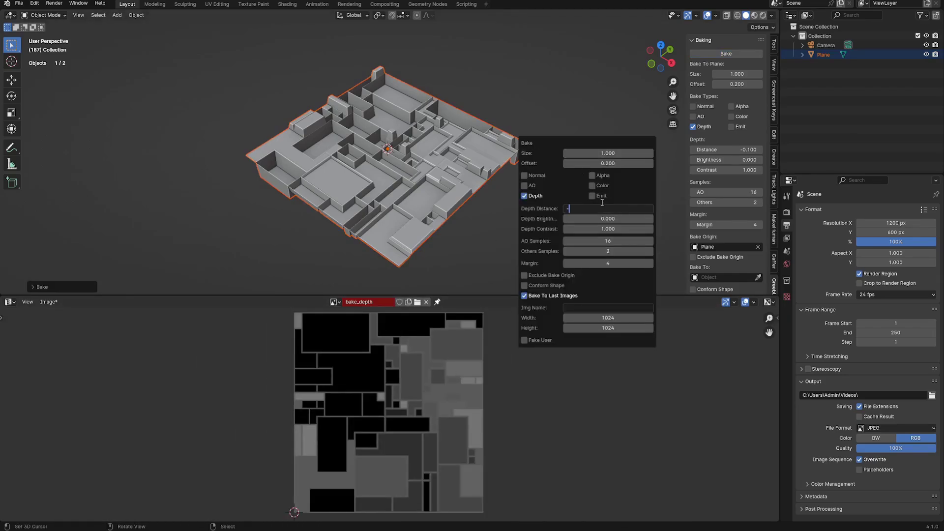
{"action": "type", "text": "0.2"}
{"action": "key", "text": "Return"}
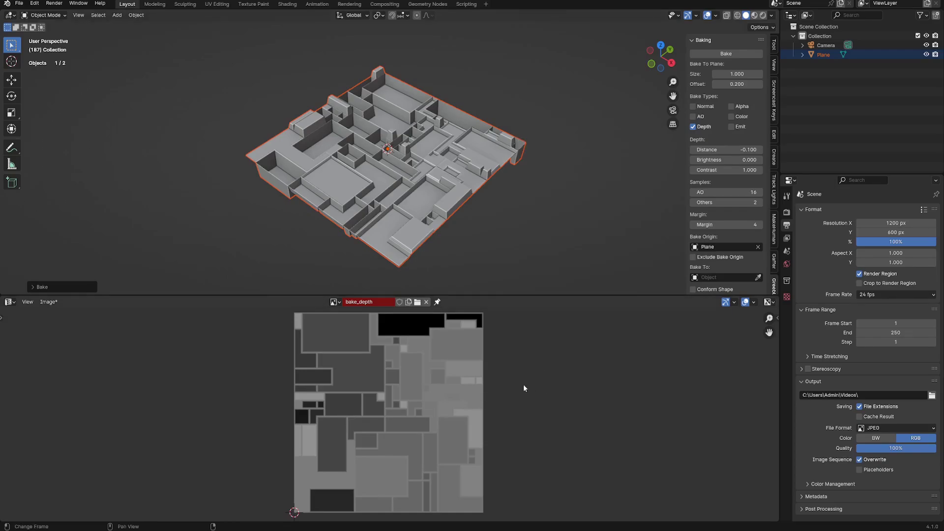
- Set the bake image resolution to the 512 preset
{"action": "left_click_drag", "start_coordinate": [523, 296], "coordinate": [521, 511]}
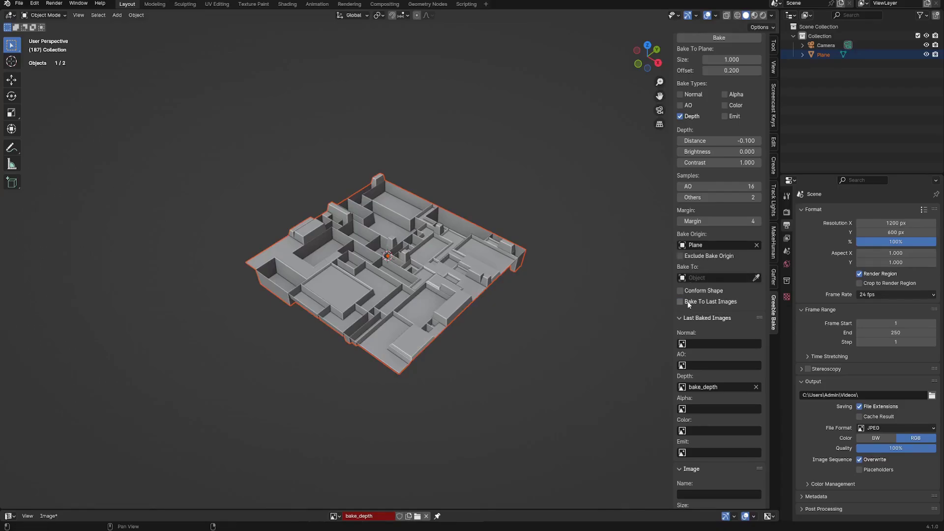
{"action": "scroll", "coordinate": [724, 441], "scroll_direction": "down", "scroll_amount": 5}
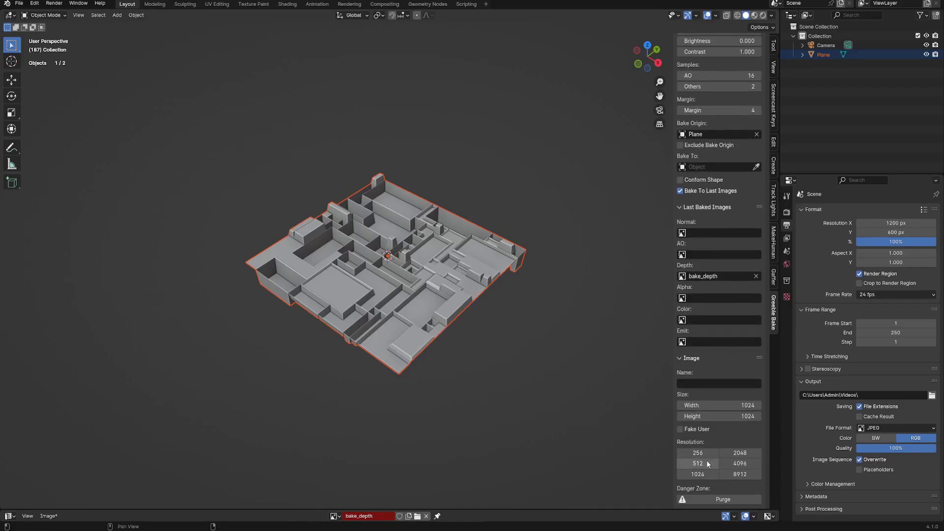
{"action": "left_click", "coordinate": [708, 464]}
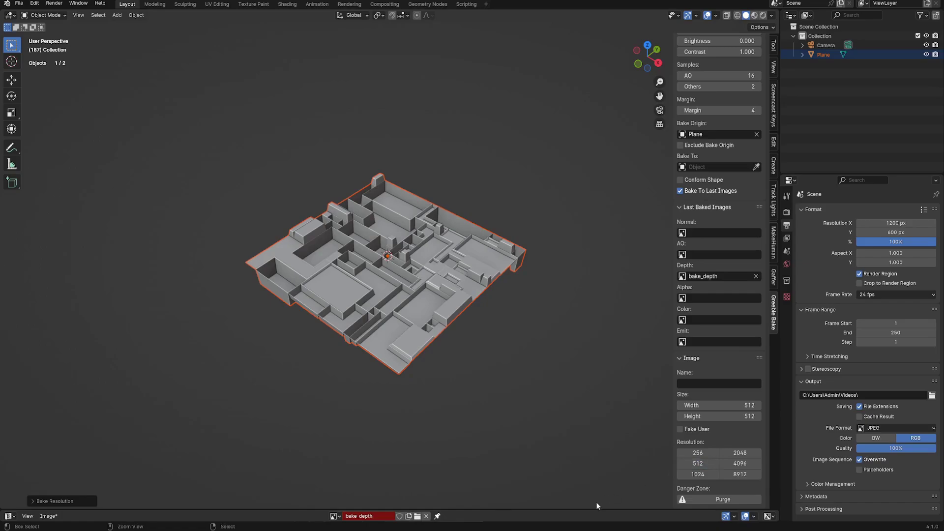
- Bake the panel's depth map again with the image editor enlarged, adjusting the bake's depth distance to -0.25
{"action": "left_click_drag", "start_coordinate": [524, 511], "coordinate": [492, 352]}
{"action": "scroll", "coordinate": [717, 99], "scroll_direction": "up", "scroll_amount": 5}
{"action": "left_click", "coordinate": [719, 55]}
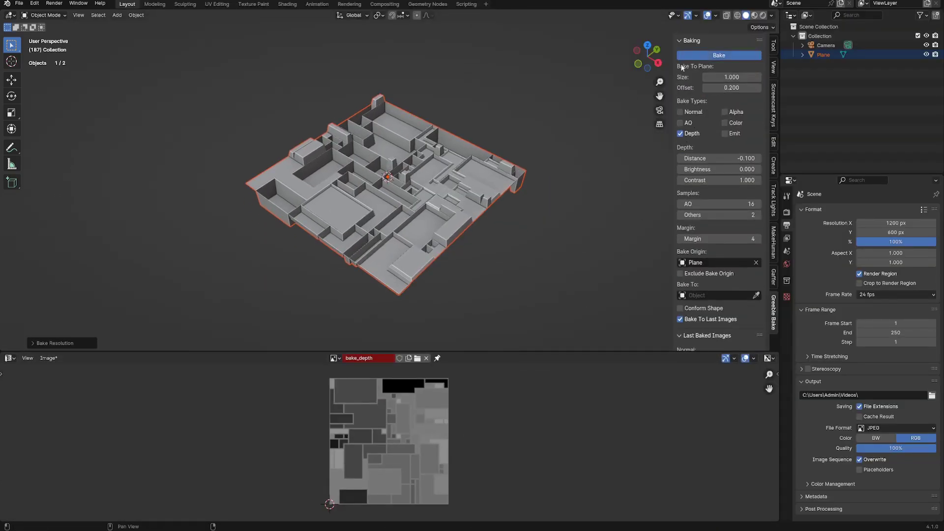
{"action": "key", "text": "F9"}
{"action": "left_click", "coordinate": [561, 206]}
{"action": "type", "text": "-0.25"}
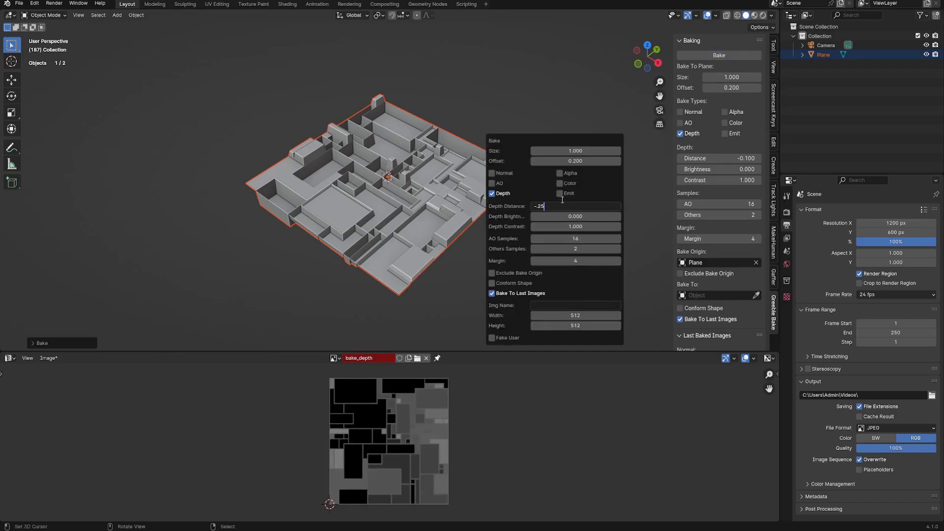
{"action": "key", "text": "Return"}
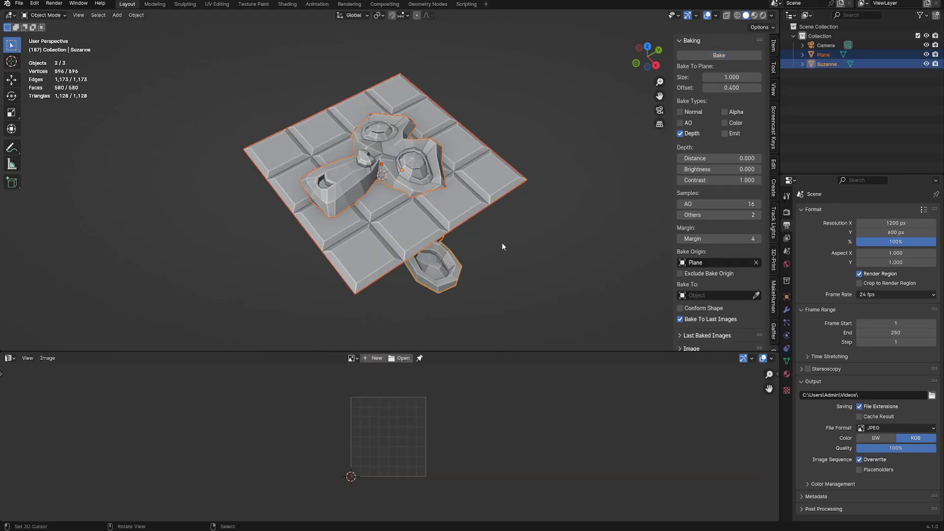
- Bake the depth map of Suzanne and the tiled plane with Exclude Bake Origin enabled, and again with it disabled
{"action": "left_click", "coordinate": [685, 274]}
{"action": "left_click", "coordinate": [719, 56]}
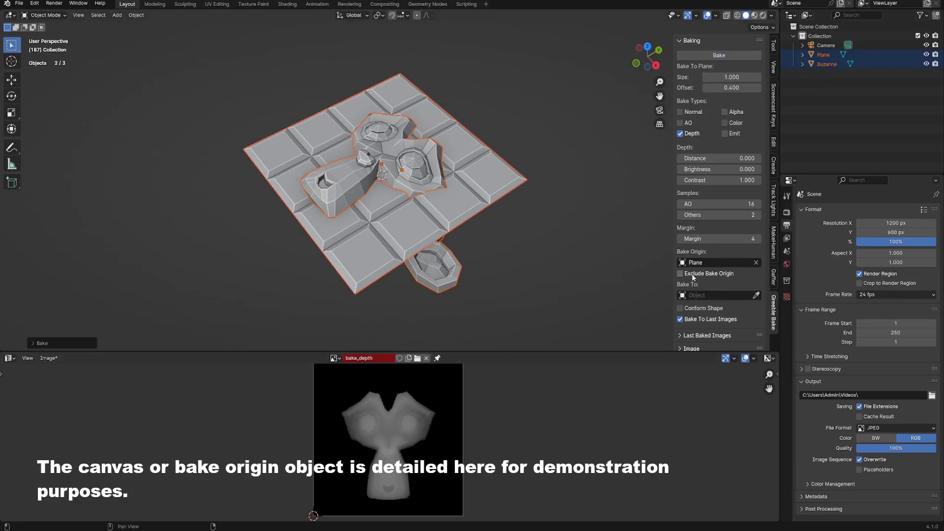
{"action": "left_click", "coordinate": [719, 55]}
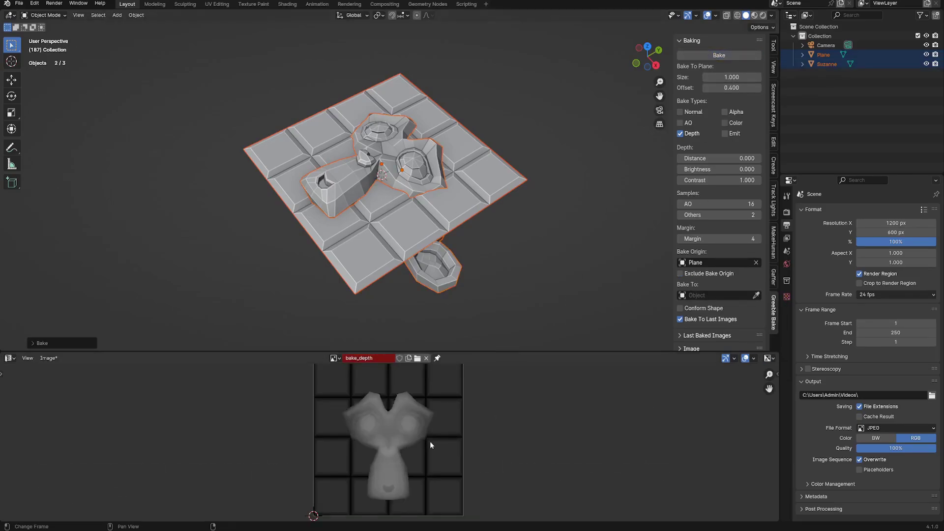
- Select only the tiled plane and move it down about 0.44 m along the Z axis
{"action": "left_click", "coordinate": [521, 217]}
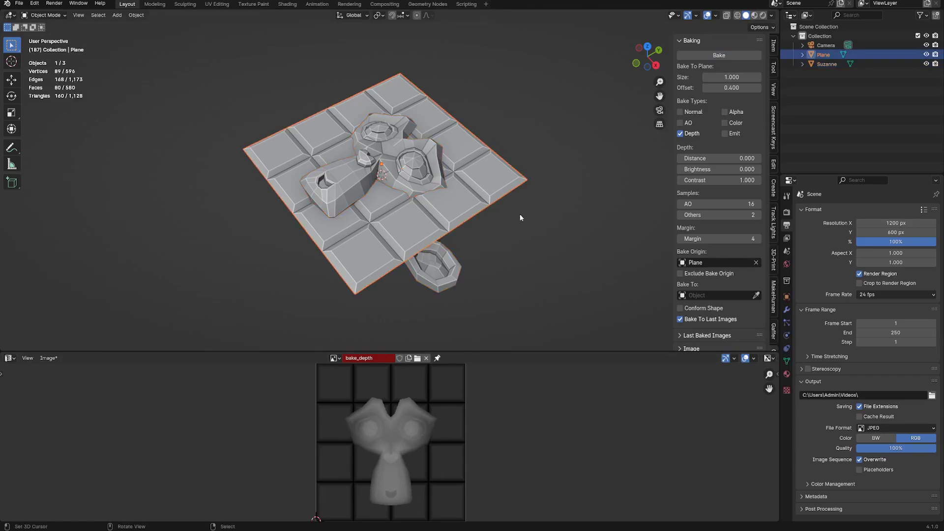
{"action": "key", "text": "KP_3"}
{"action": "key", "text": "g"}
{"action": "key", "text": "z"}
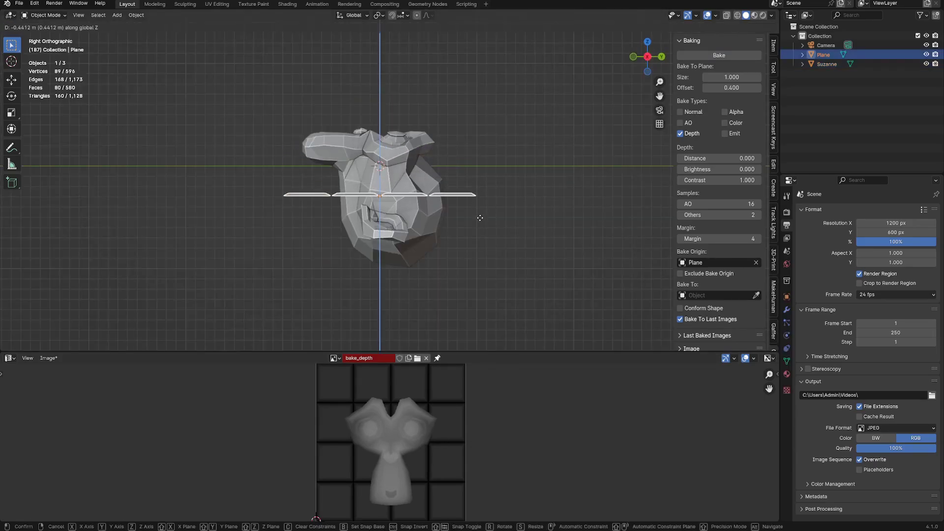
{"action": "left_click", "coordinate": [480, 218]}
- Add Suzanne to the selection and bake the depth map with the lowered plane as bake origin
{"action": "middle_click_drag", "start_coordinate": [480, 217], "coordinate": [442, 148]}
{"action": "left_click", "coordinate": [418, 197], "text": "shift"}
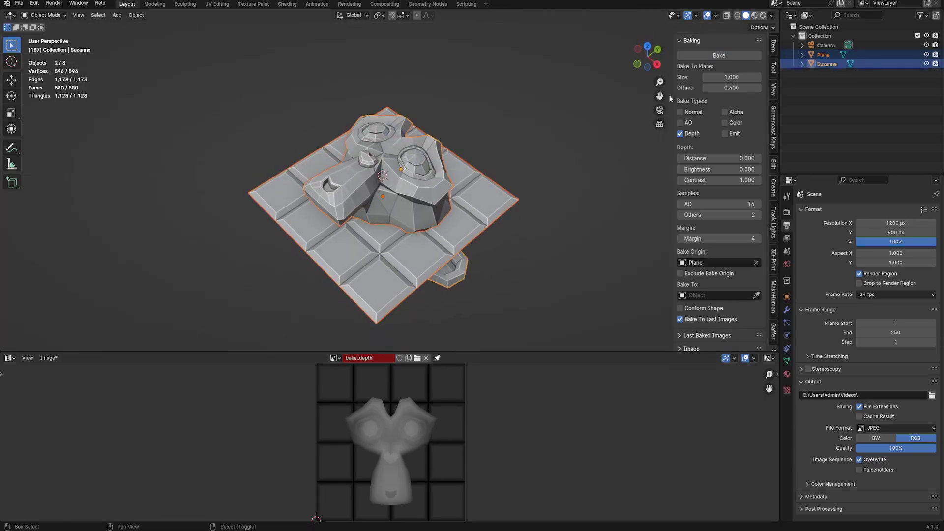
{"action": "left_click", "coordinate": [699, 57]}
- Raise the tiled plane along the Z axis and bake its depth map again with Suzanne also selected
{"action": "key", "text": "KP_3"}
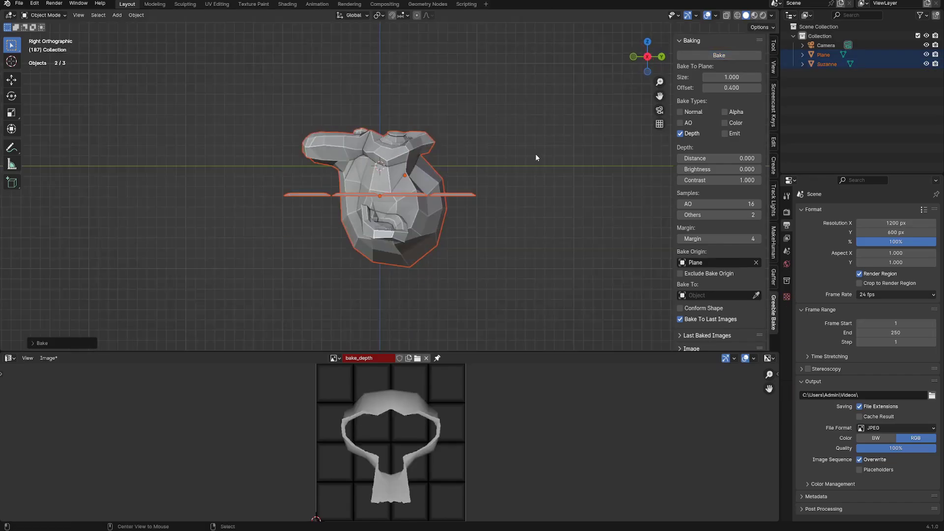
{"action": "left_click", "coordinate": [468, 196]}
{"action": "key", "text": "g"}
{"action": "key", "text": "y"}
{"action": "key", "text": "z"}
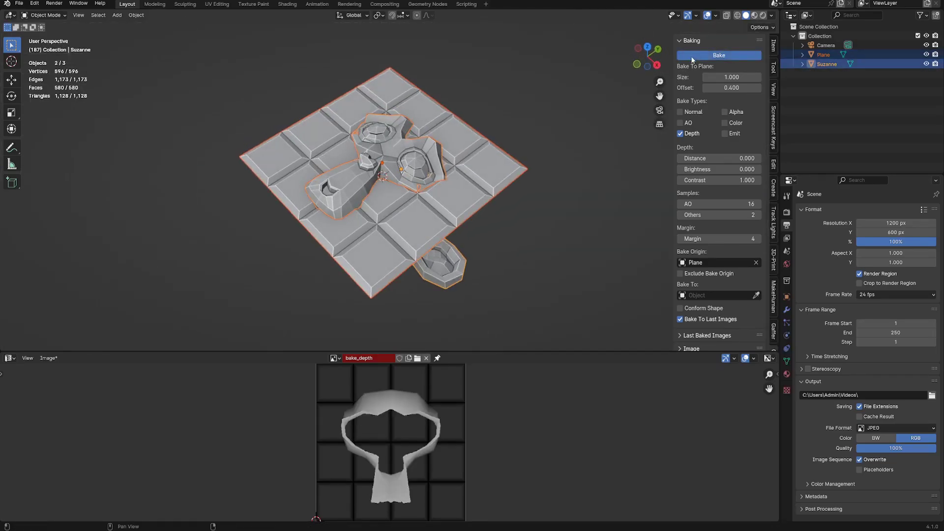
{"action": "left_click", "coordinate": [694, 56]}
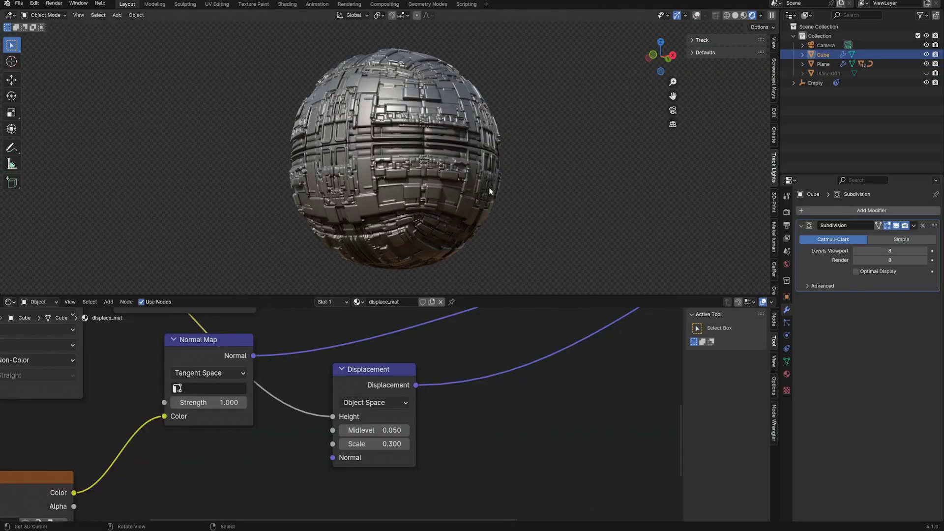
- Set the scale of the Displacement node in the sphere's displace_mat material to 0
{"action": "middle_click_drag", "start_coordinate": [489, 187], "coordinate": [467, 191]}
{"action": "scroll", "coordinate": [466, 166], "scroll_direction": "up", "scroll_amount": 2}
{"action": "left_click", "coordinate": [368, 443]}
{"action": "type", "text": "0."}
{"action": "key", "text": "Return"}
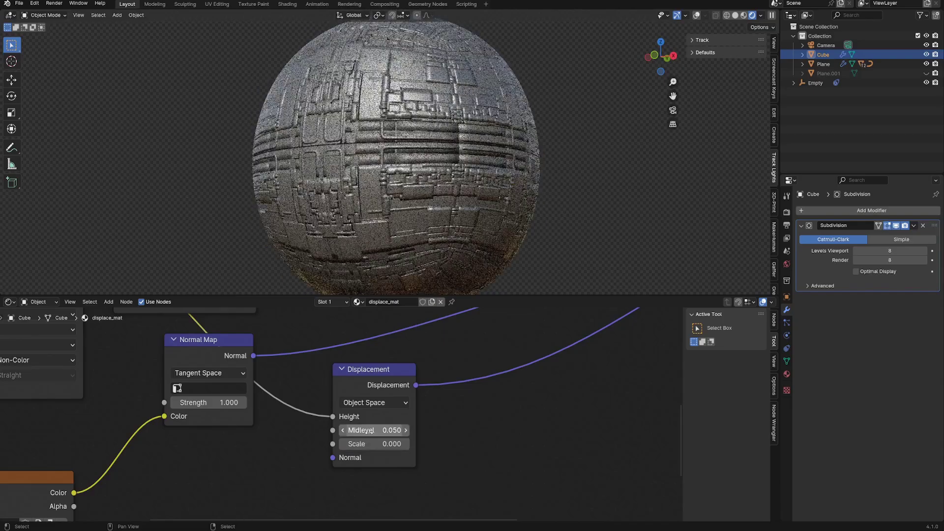
- Set the Displacement node's scale to 0.4 and inspect the displaced sphere from another angle
{"action": "left_click", "coordinate": [373, 443]}
{"action": "type", "text": "0.4"}
{"action": "key", "text": "Return"}
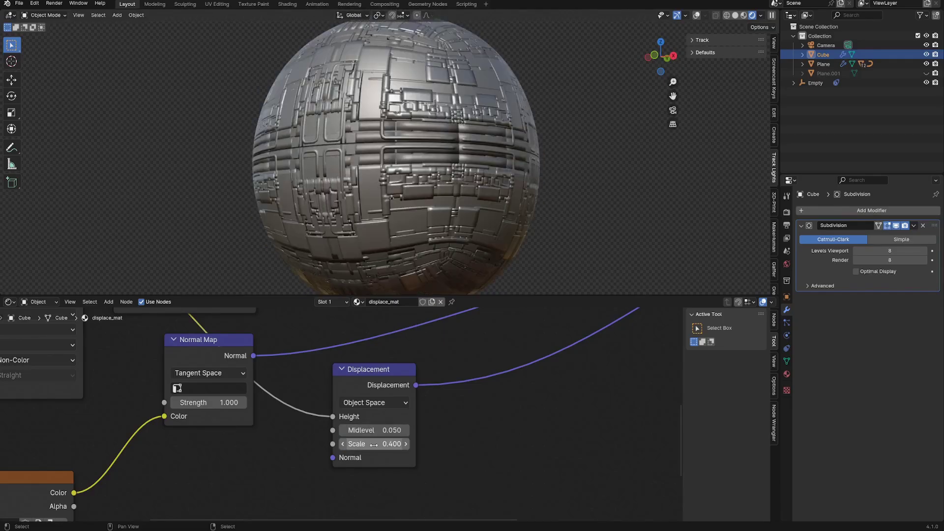
{"action": "middle_click_drag", "start_coordinate": [551, 246], "coordinate": [494, 191]}
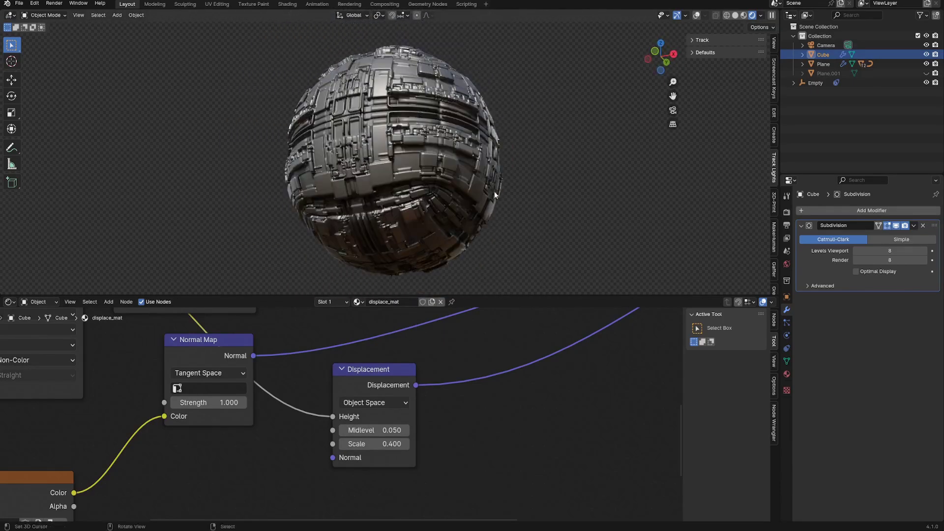